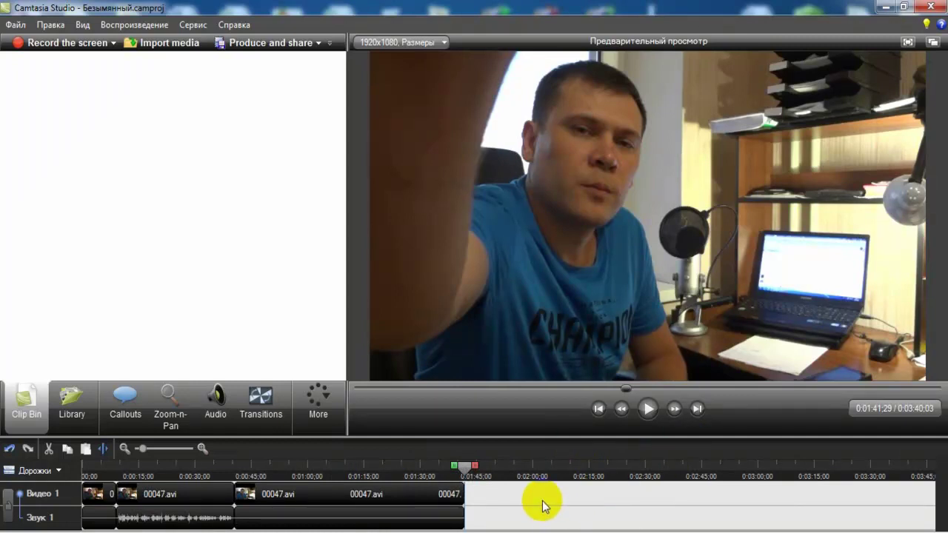
- Drag 00050 from the Видео для обработки folder onto the timeline after the 00047 clips, then close Explorer
key("alt+Tab")
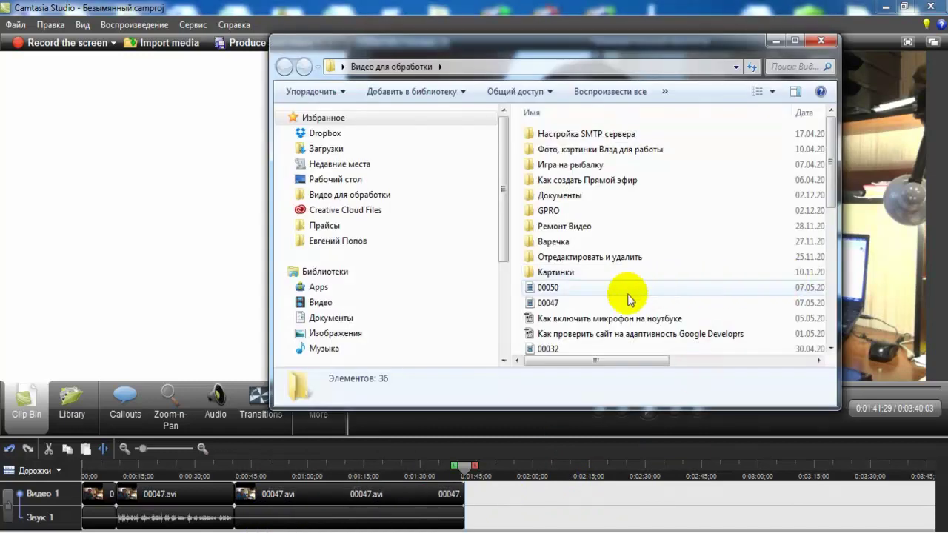
left_click(591, 289)
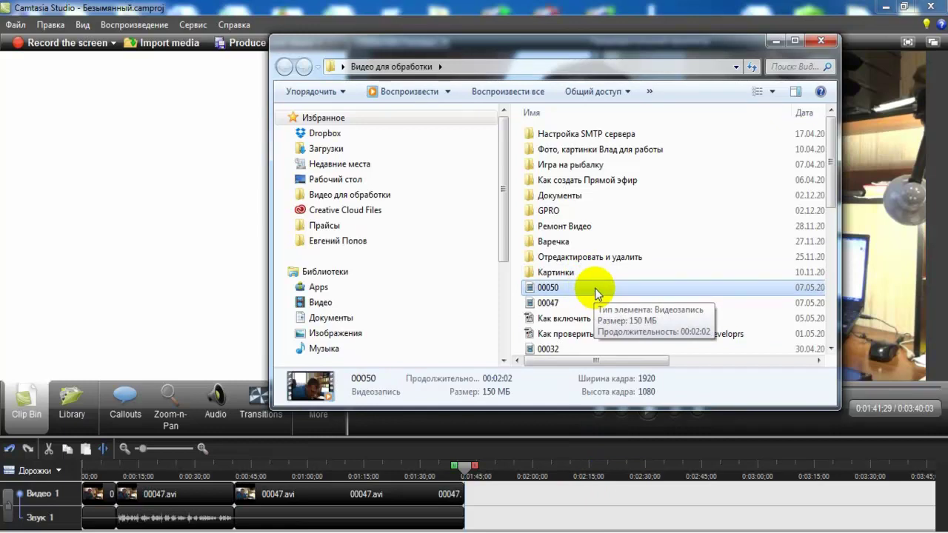
left_click_drag(595, 288, 571, 499)
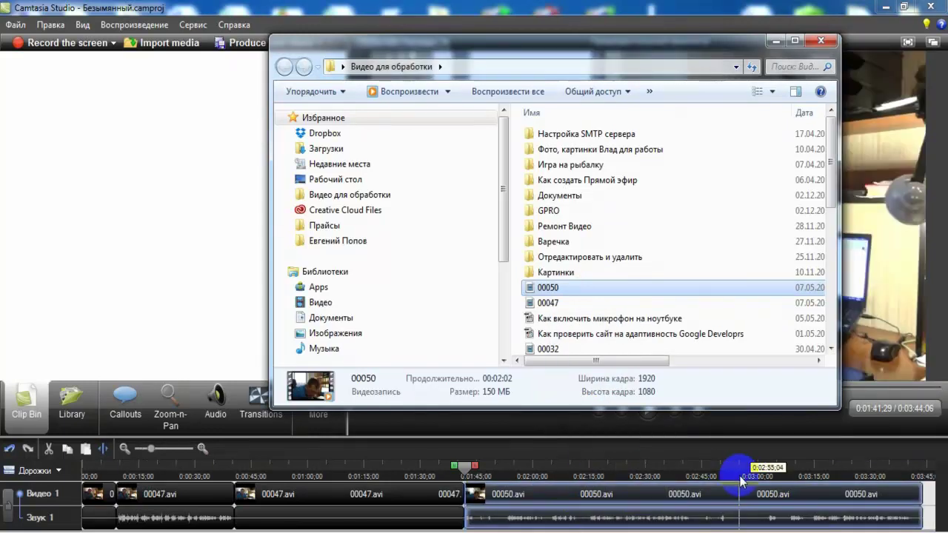
left_click(821, 40)
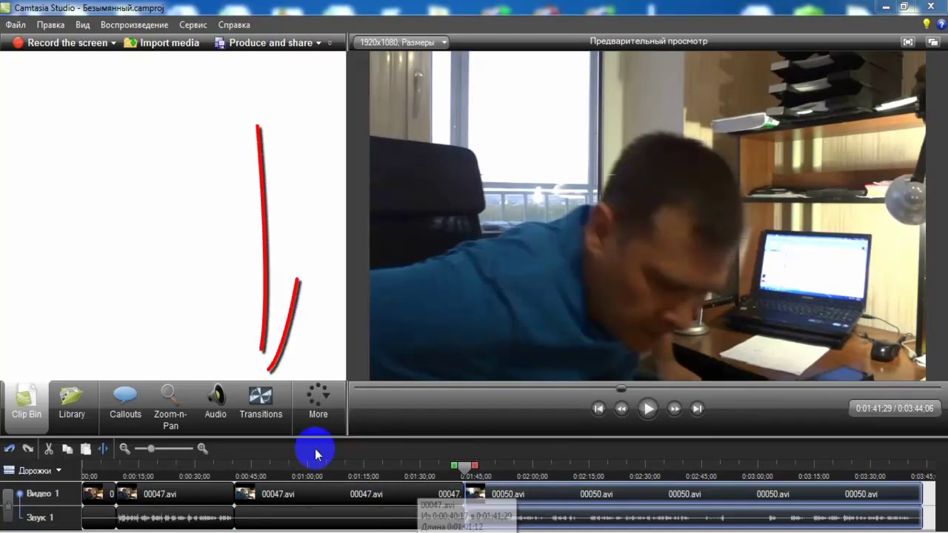
left_click(271, 400)
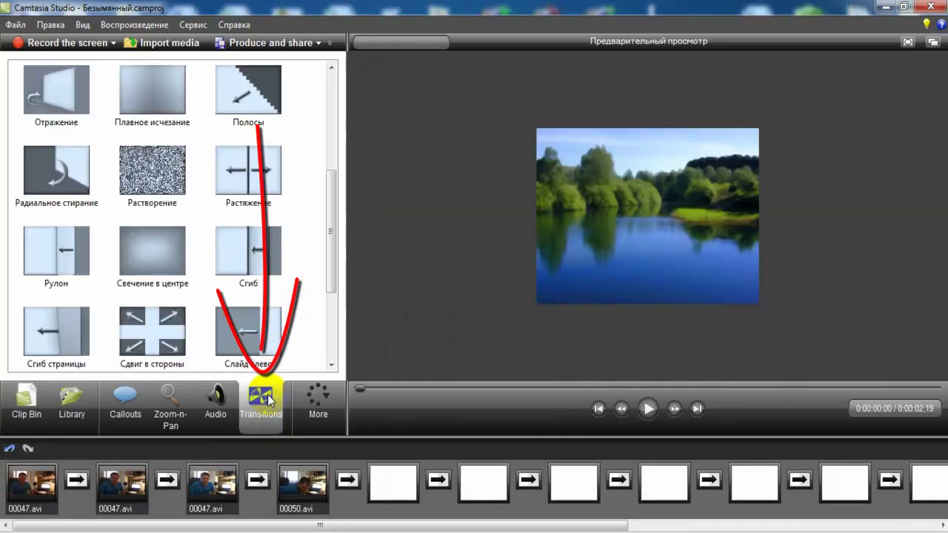
left_click(56, 100)
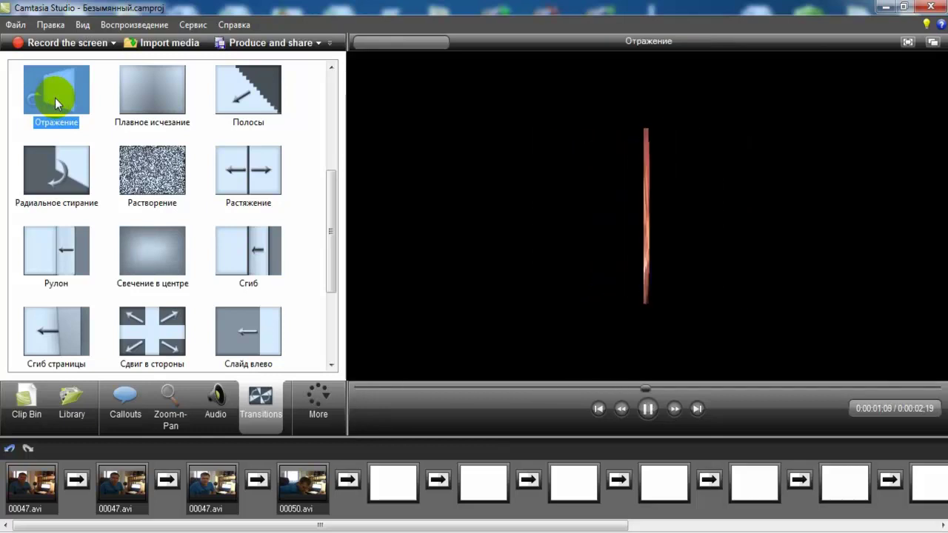
left_click(136, 98)
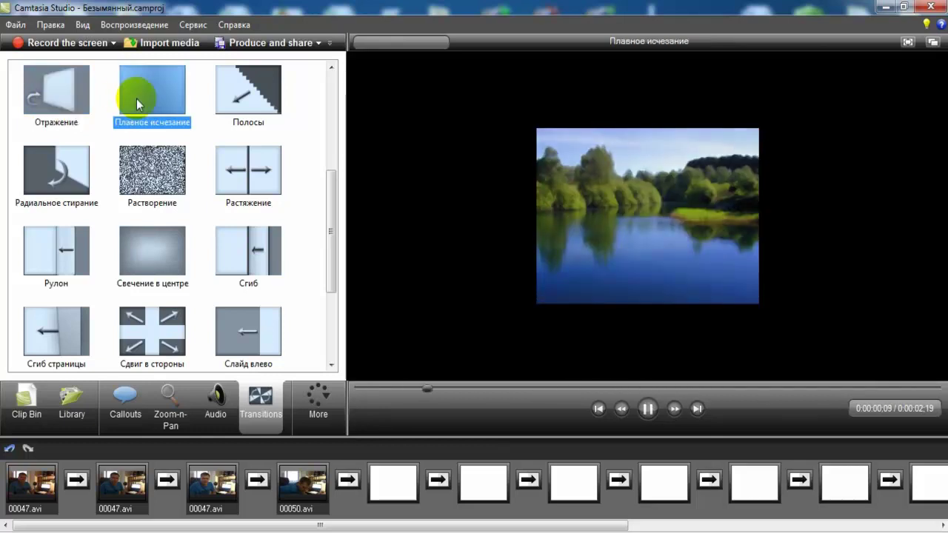
left_click(249, 88)
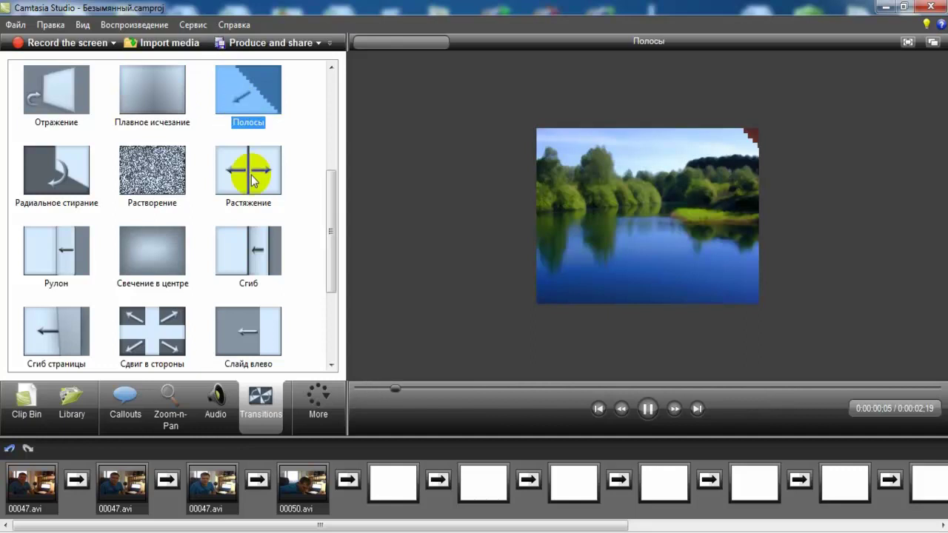
left_click_drag(333, 254, 323, 363)
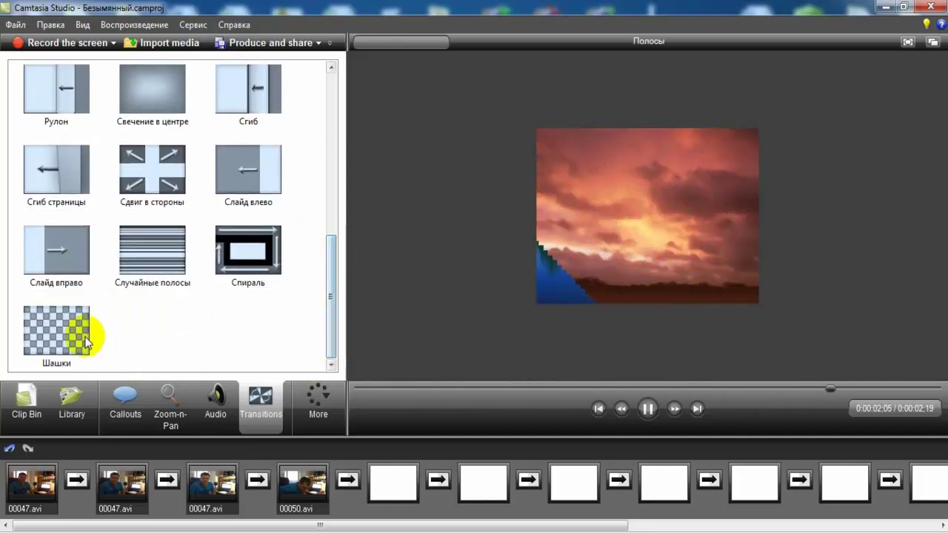
left_click(60, 331)
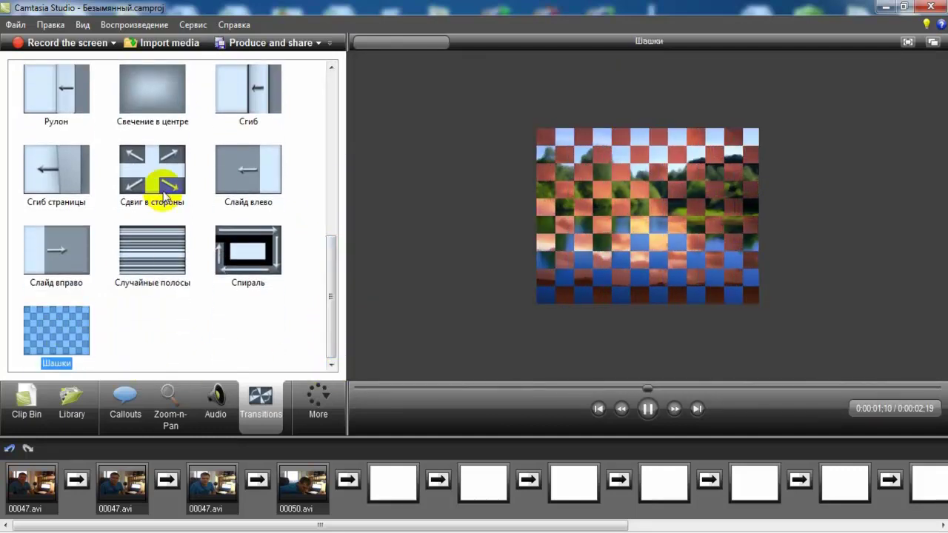
left_click(157, 257)
left_click_drag(331, 251, 330, 203)
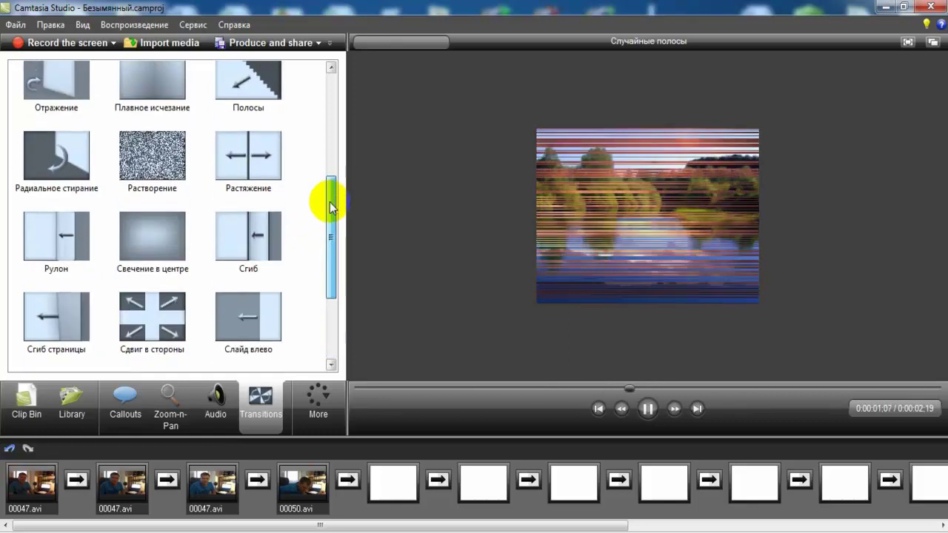
left_click(159, 164)
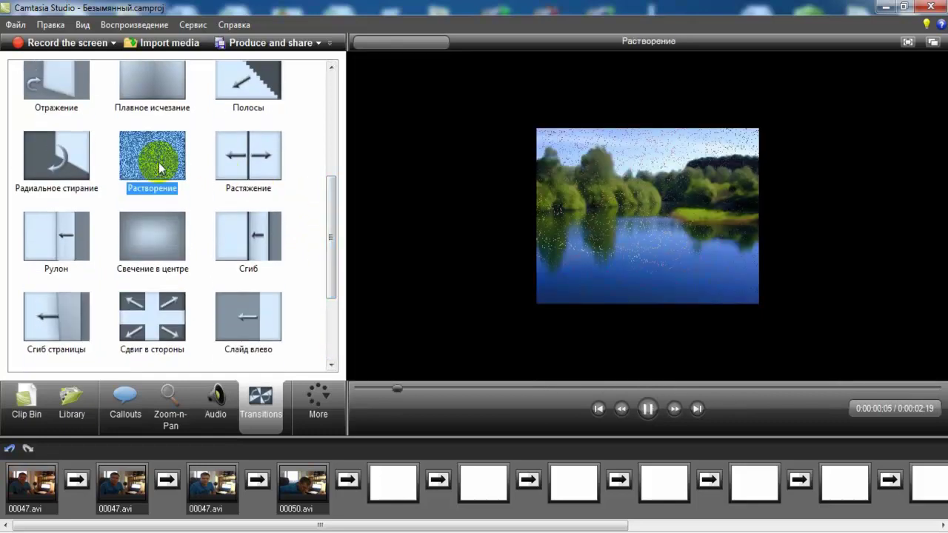
left_click(236, 174)
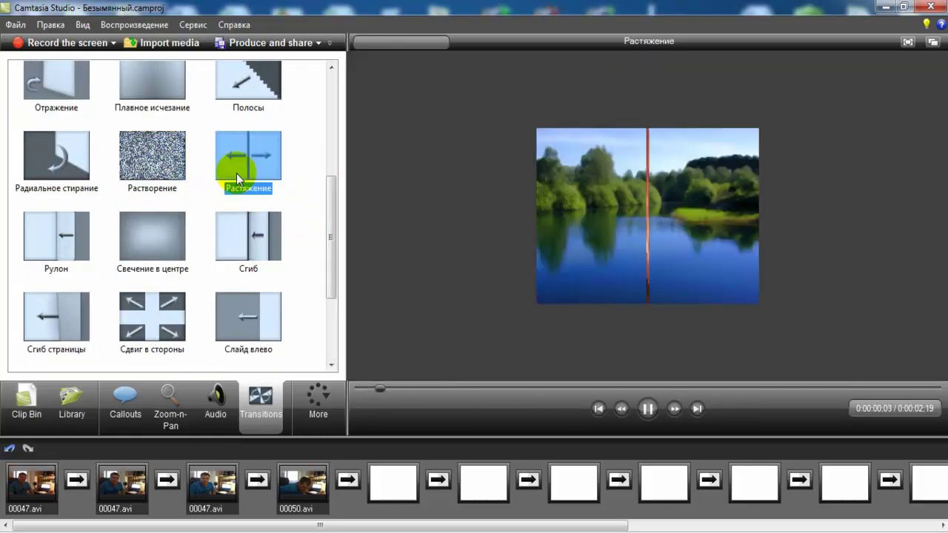
left_click(53, 166)
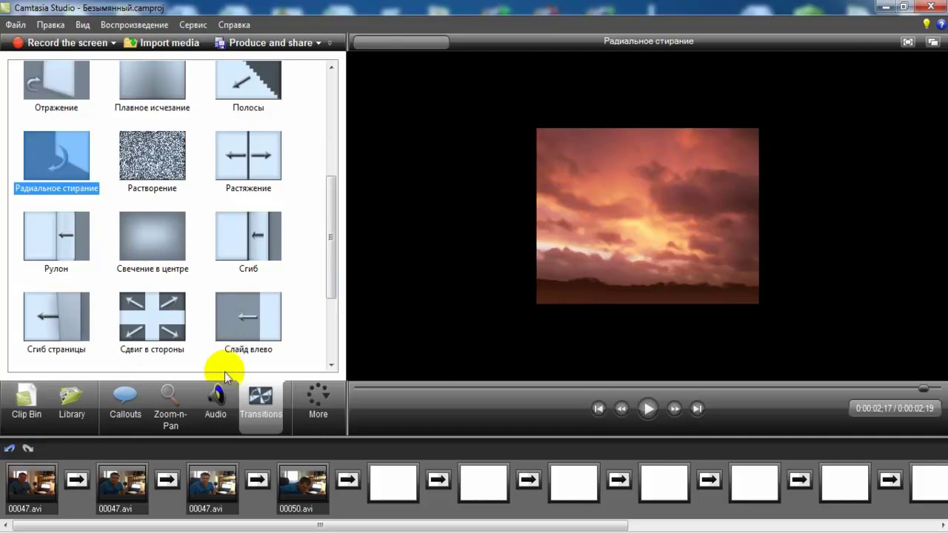
left_click(26, 408)
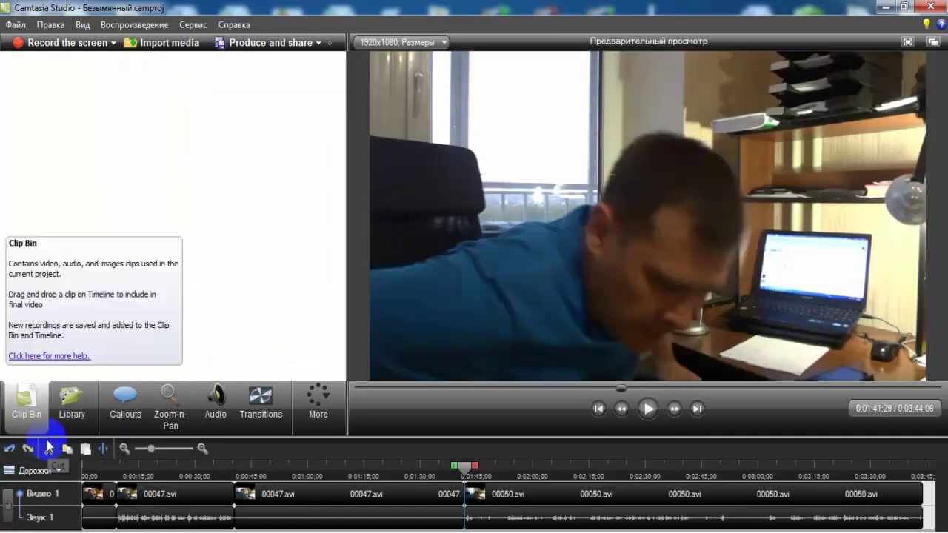
left_click(260, 408)
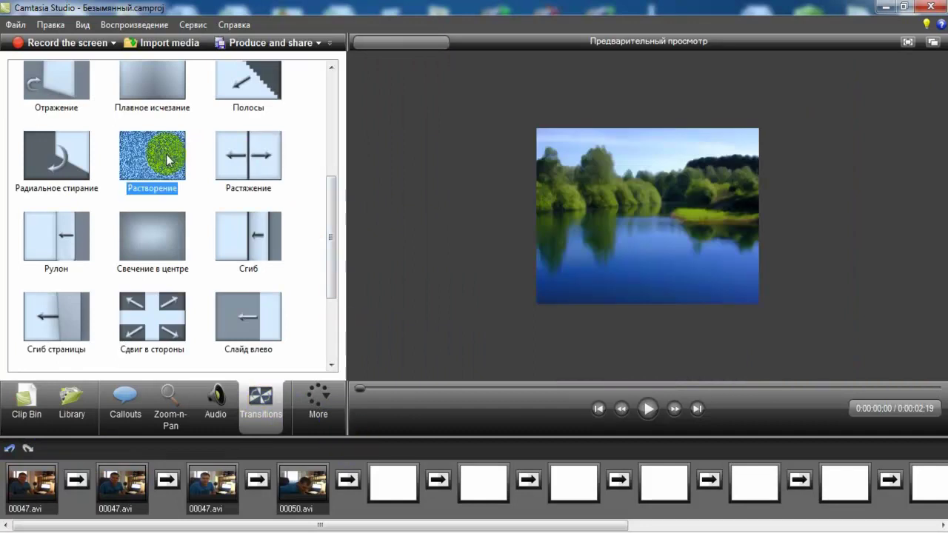
left_click_drag(165, 155, 259, 481)
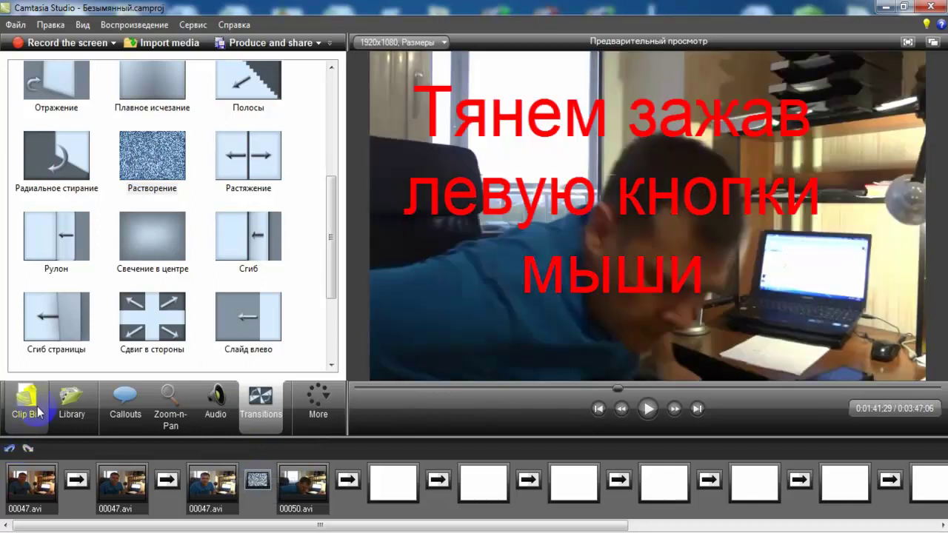
left_click(27, 416)
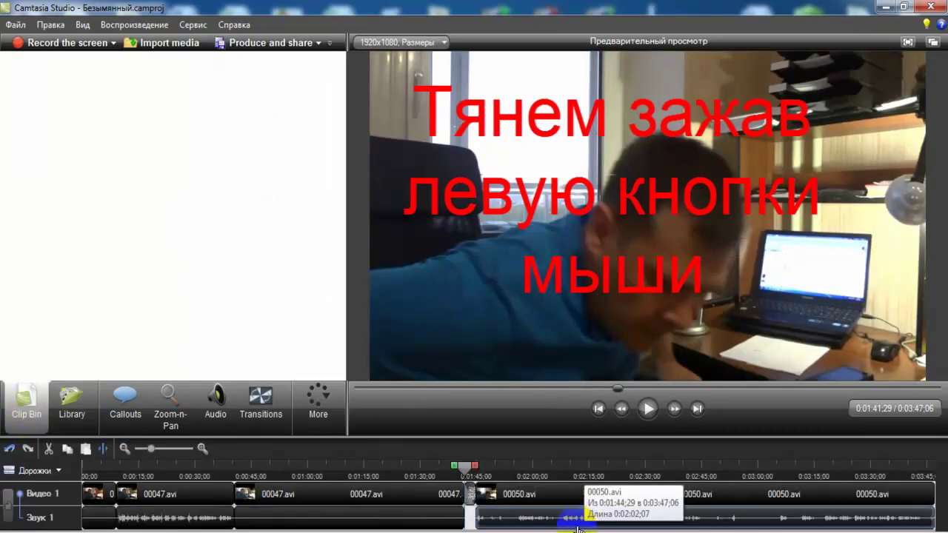
right_click(471, 503)
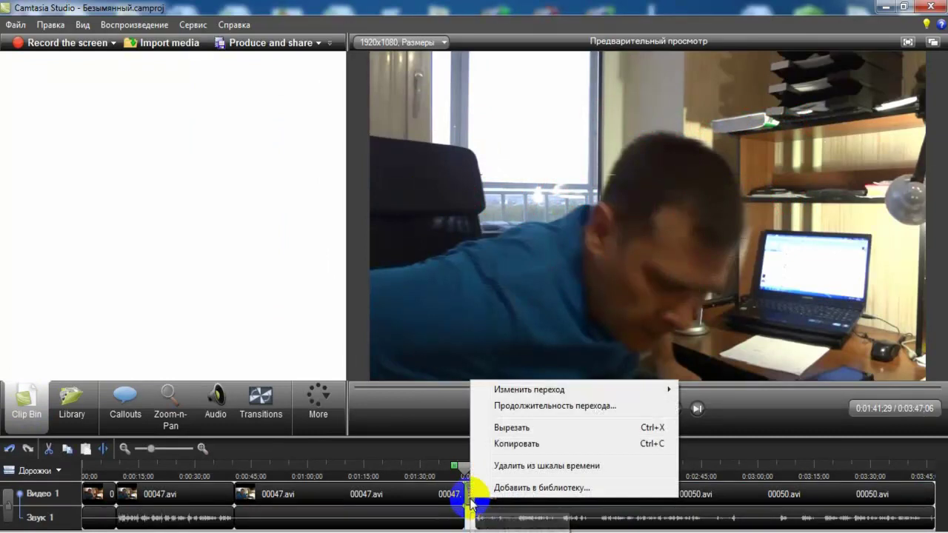
left_click(559, 406)
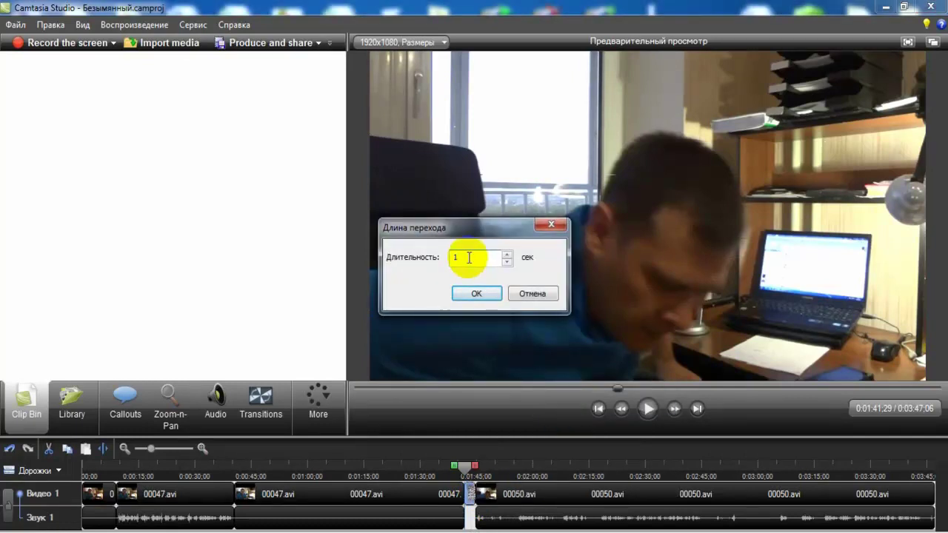
left_click(531, 293)
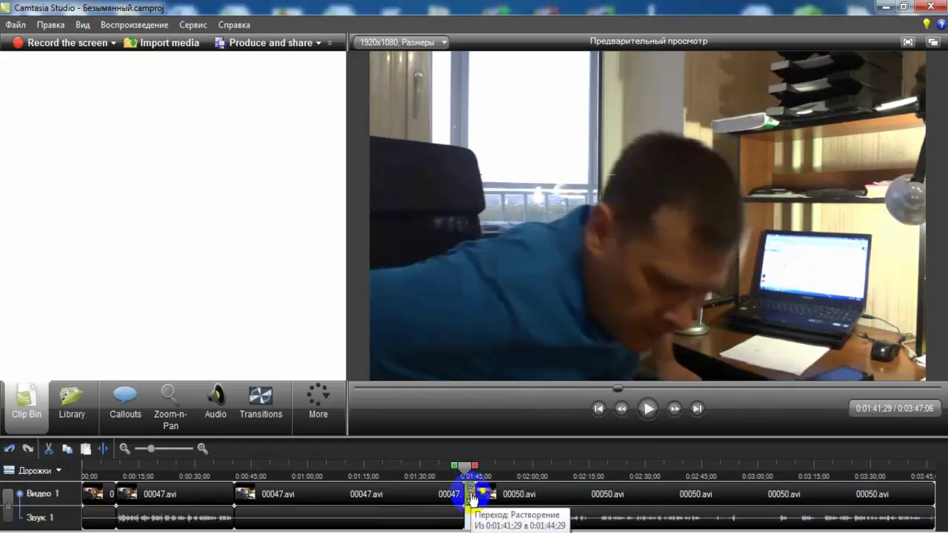
left_click(565, 523)
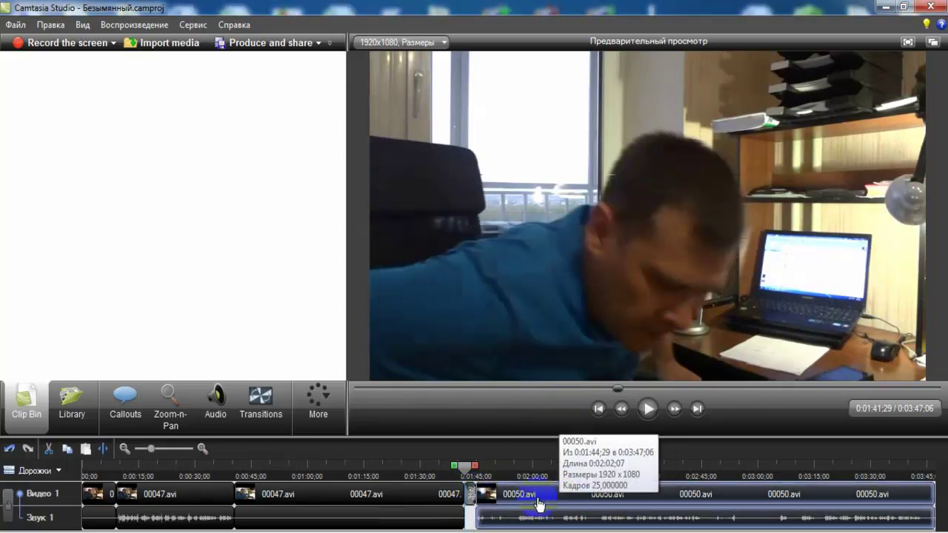
left_click(480, 495)
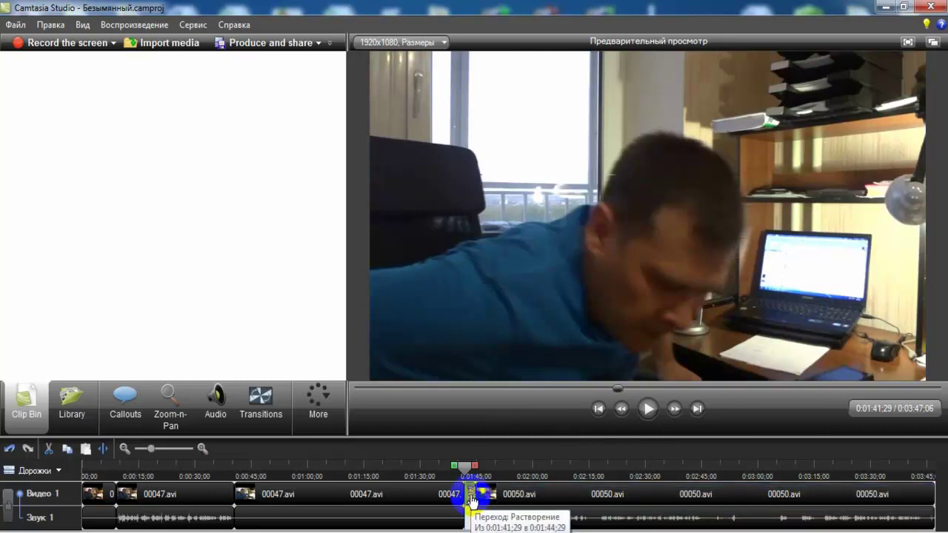
key("Delete")
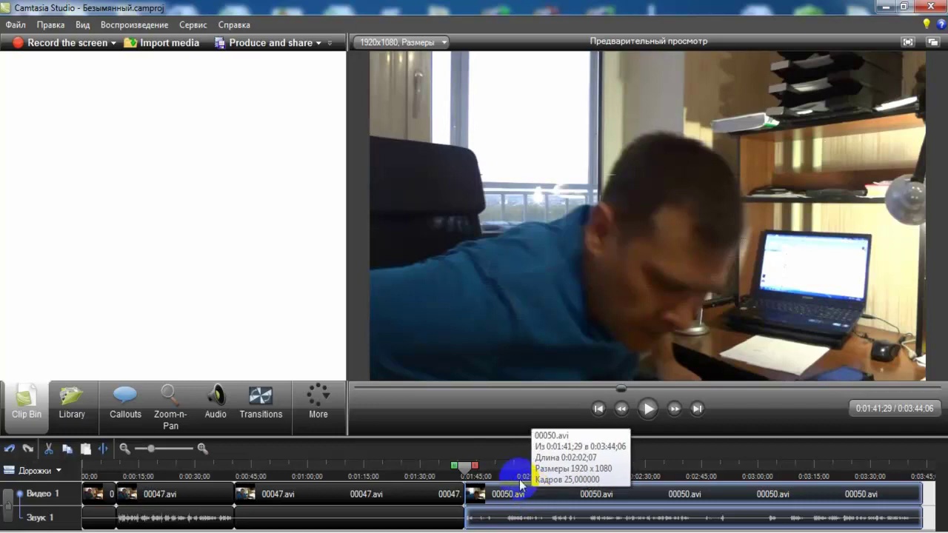
- Split the 00050 clip with the playhead at 0:02:05;21
left_click(472, 470)
left_click_drag(469, 469, 553, 468)
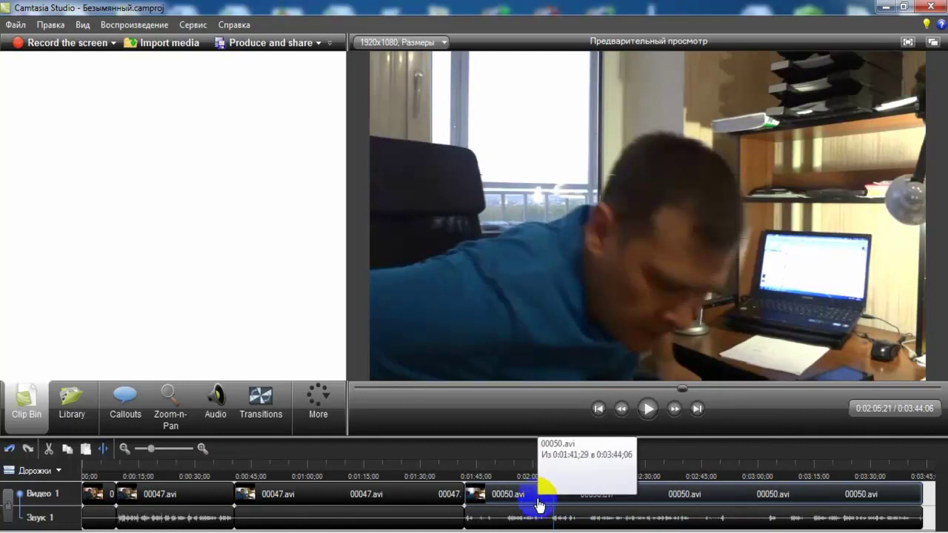
left_click(557, 470)
left_click_drag(563, 481, 557, 478)
left_click(103, 448)
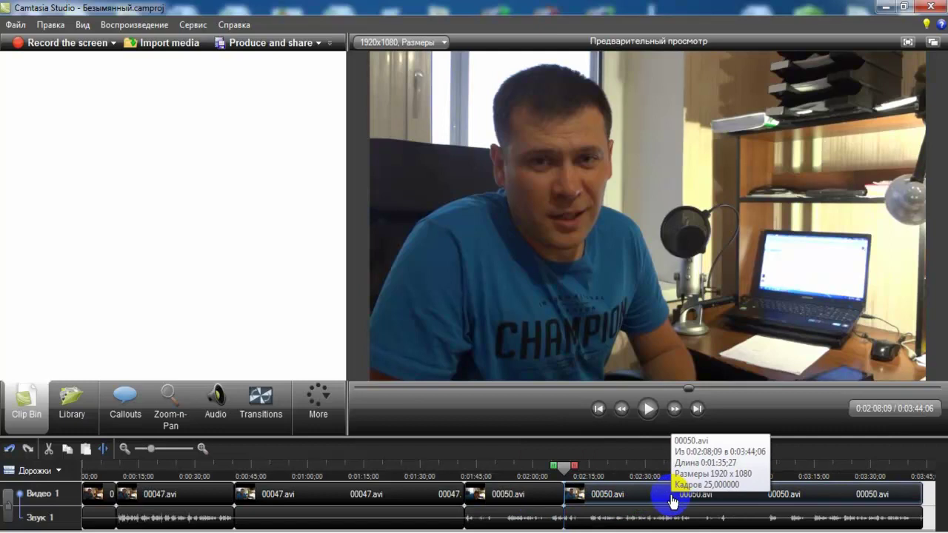
- Delete both 00050.avi pieces so the timeline ends at 0:01:41;29
left_click(671, 501)
key("Delete")
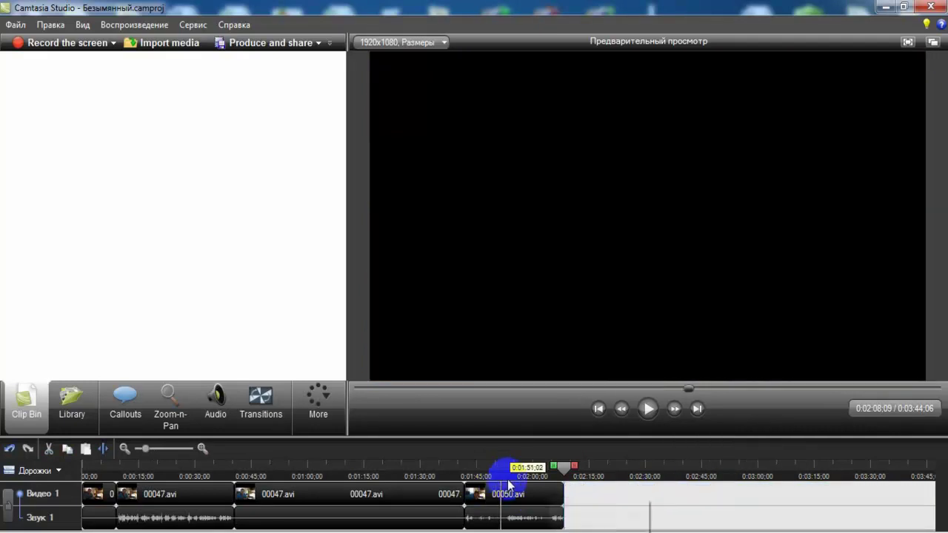
left_click(531, 497)
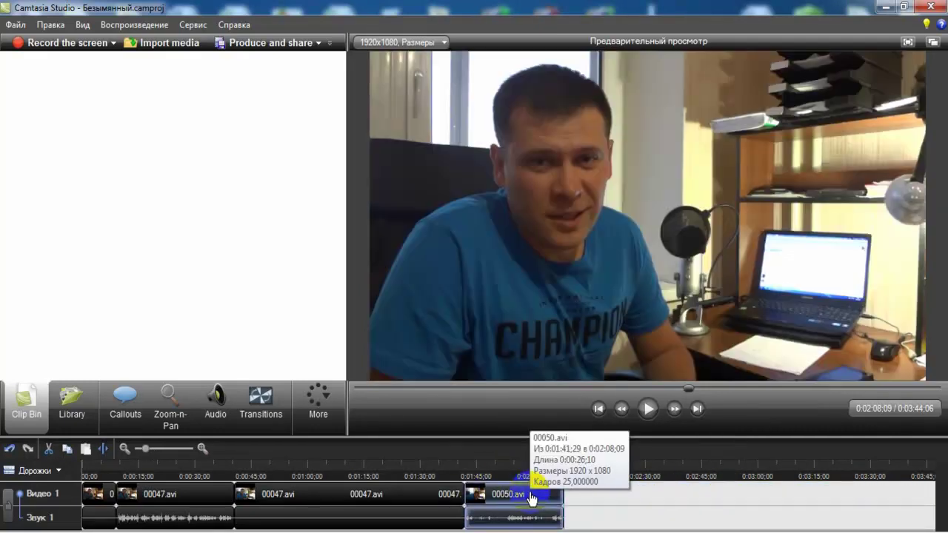
key("Delete")
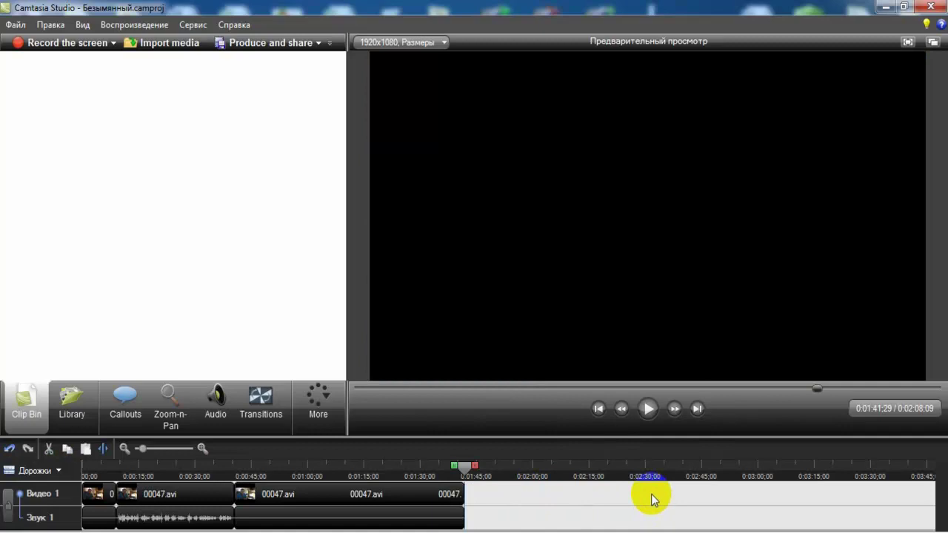
left_click(565, 485)
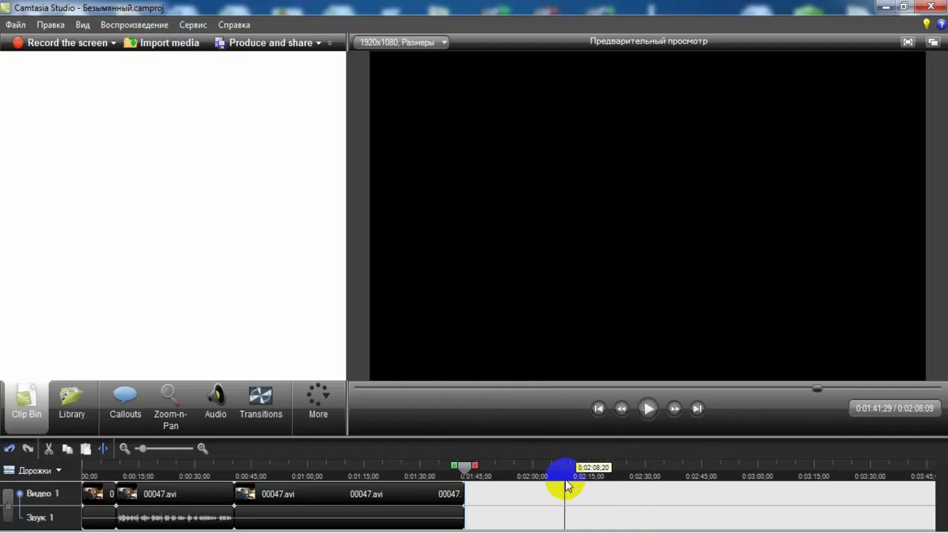
left_click(210, 400)
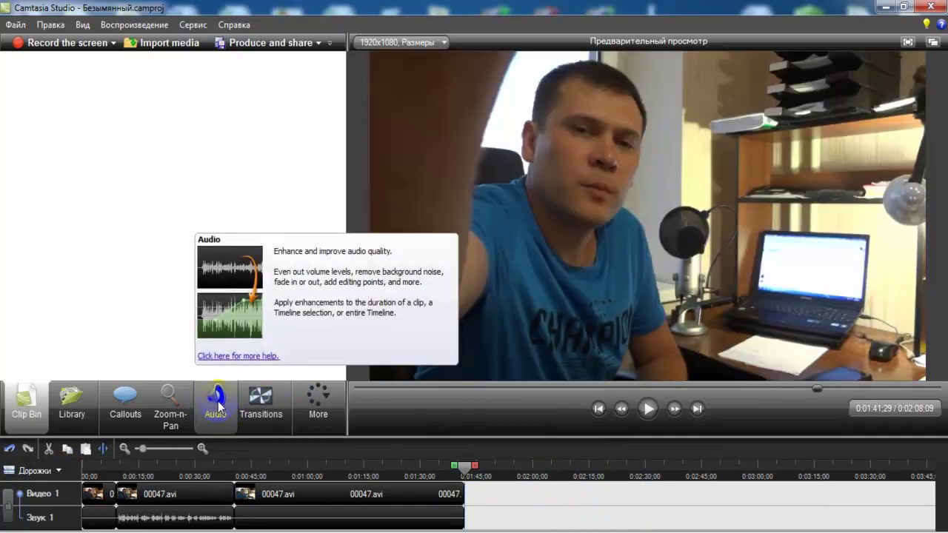
- Bring up the Audio editing settings with the Звук 1 volume view
left_click(219, 404)
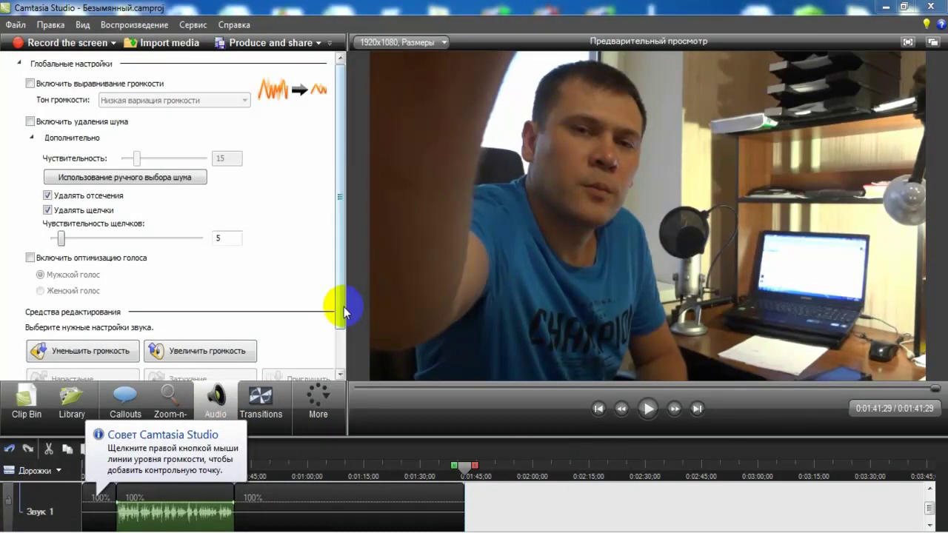
scroll(344, 311, "down", 2)
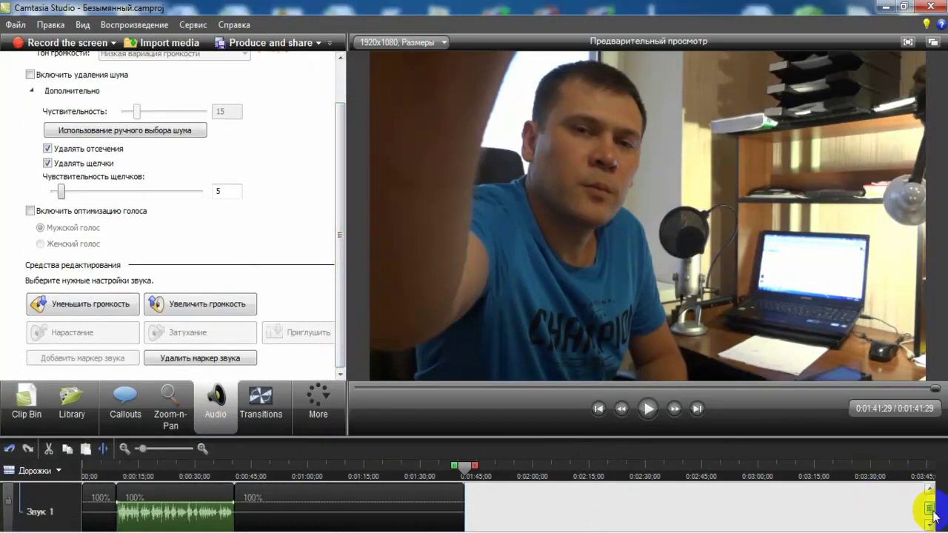
left_click_drag(933, 514, 934, 517)
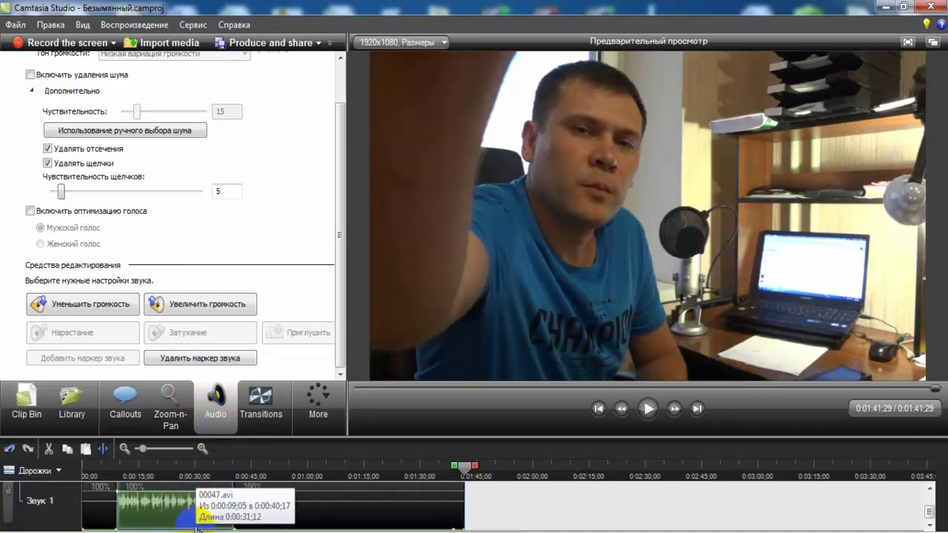
- Select the 00047.avi sound clip and preview it from about 0:21
left_click(200, 491)
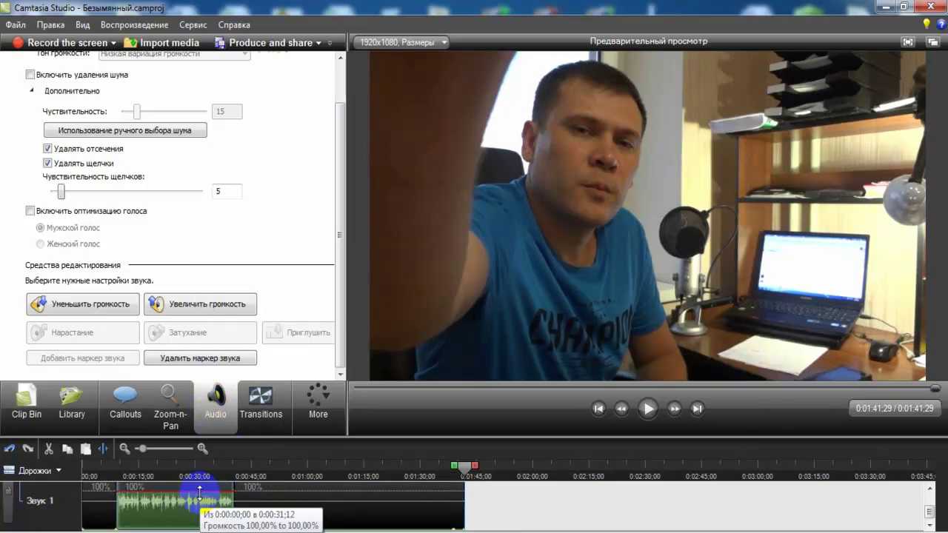
left_click(476, 383)
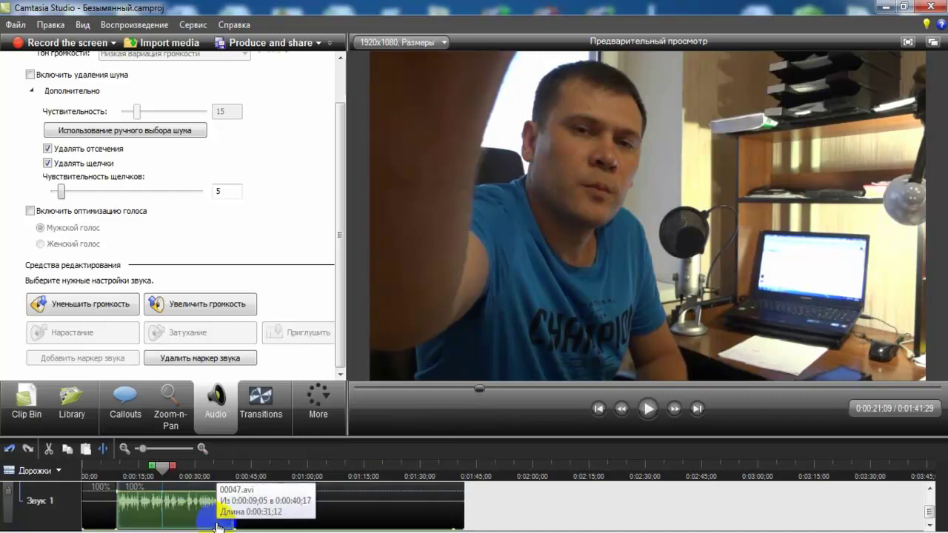
left_click(658, 413)
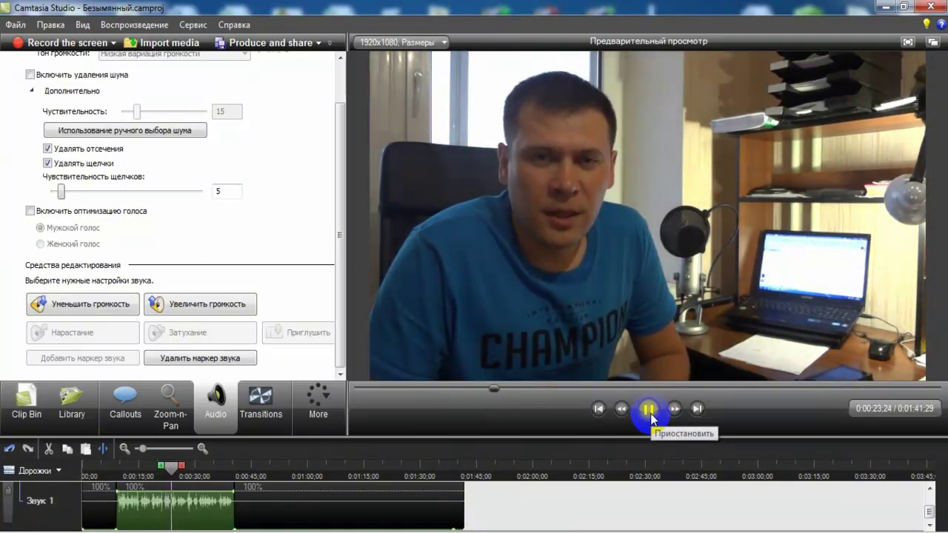
left_click(644, 415)
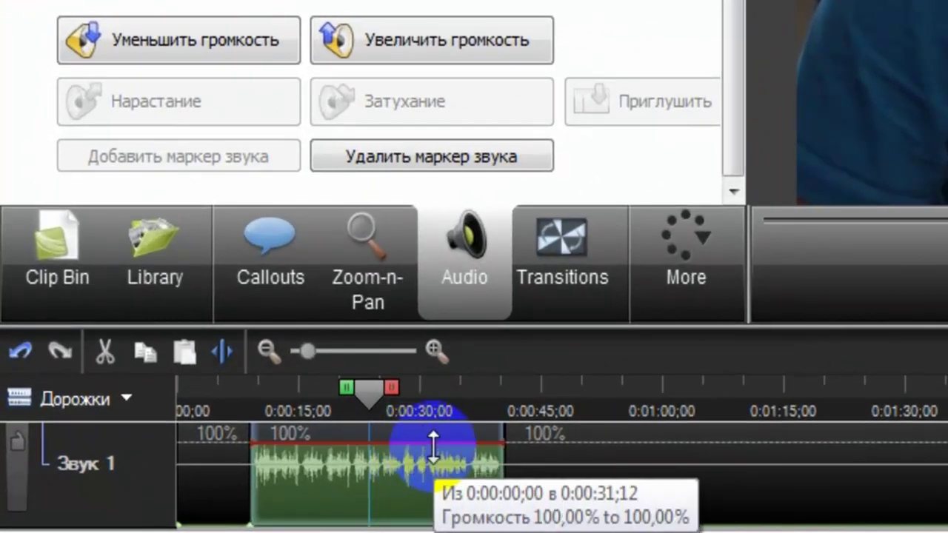
- Adjust the 00047.avi volume line on Звук 1 until it reads 103,80%
mouse_move(433, 444)
left_mouse_down()
mouse_move(437, 426)
mouse_move(443, 508)
mouse_move(451, 440)
mouse_move(462, 424)
mouse_move(454, 466)
left_mouse_up()
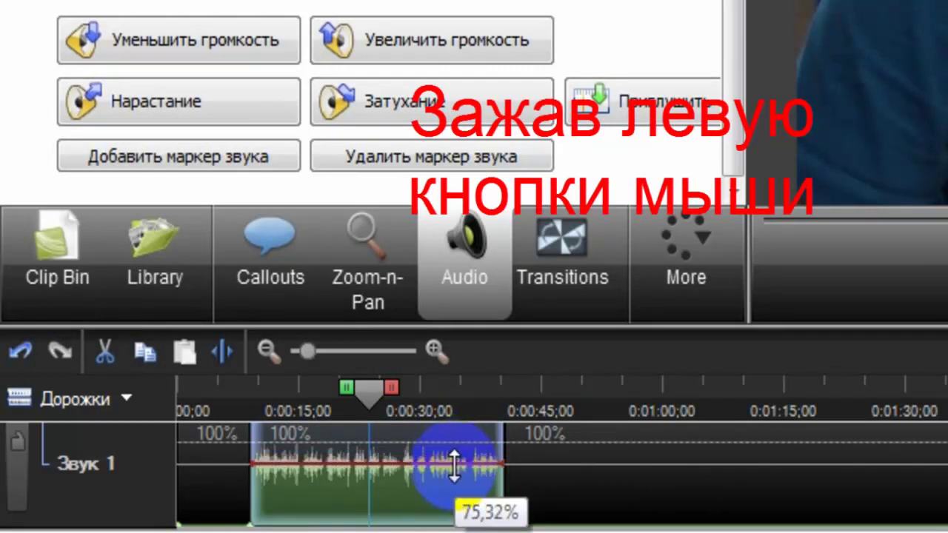
left_click_drag(453, 466, 467, 435)
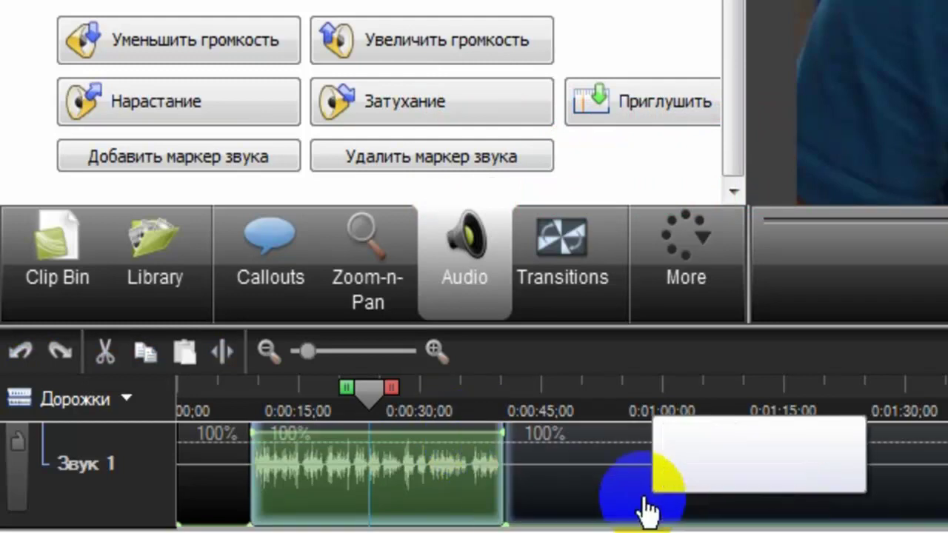
left_click_drag(482, 444, 490, 444)
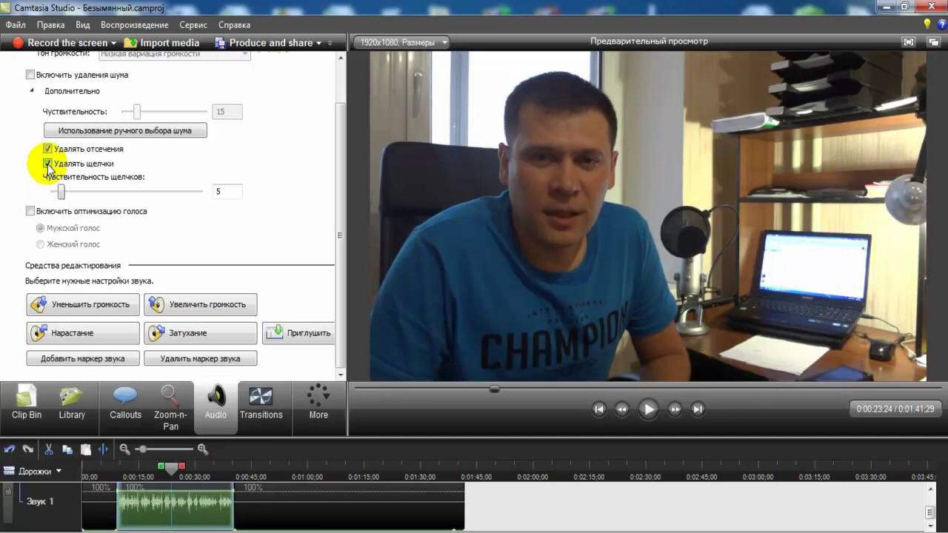
left_click_drag(339, 216, 351, 179)
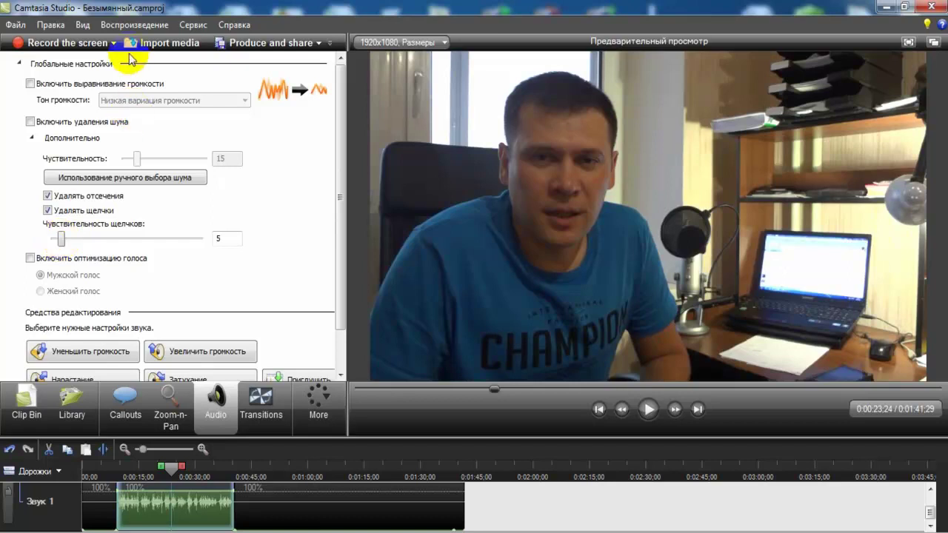
- Turn on Включить выравнивание громкости and play the preview to hear it
left_click(30, 84)
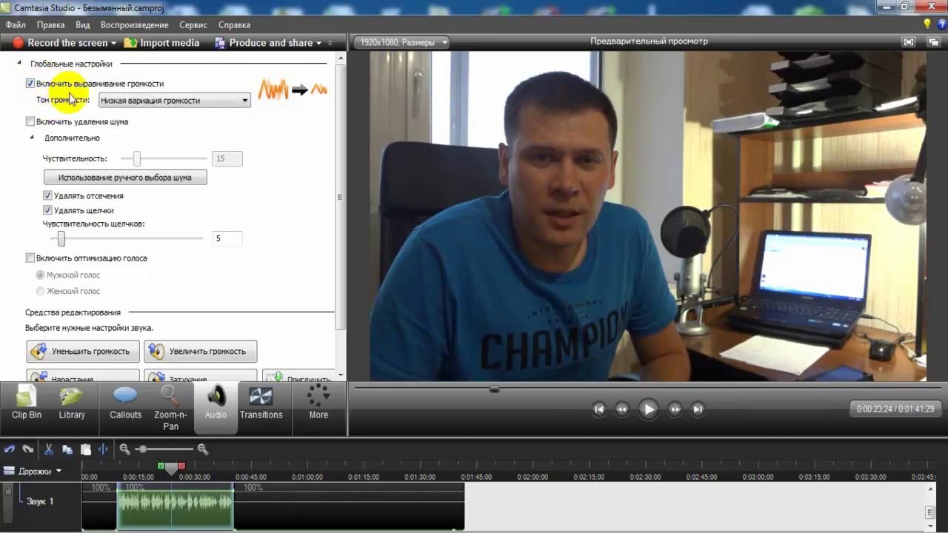
left_click(190, 511)
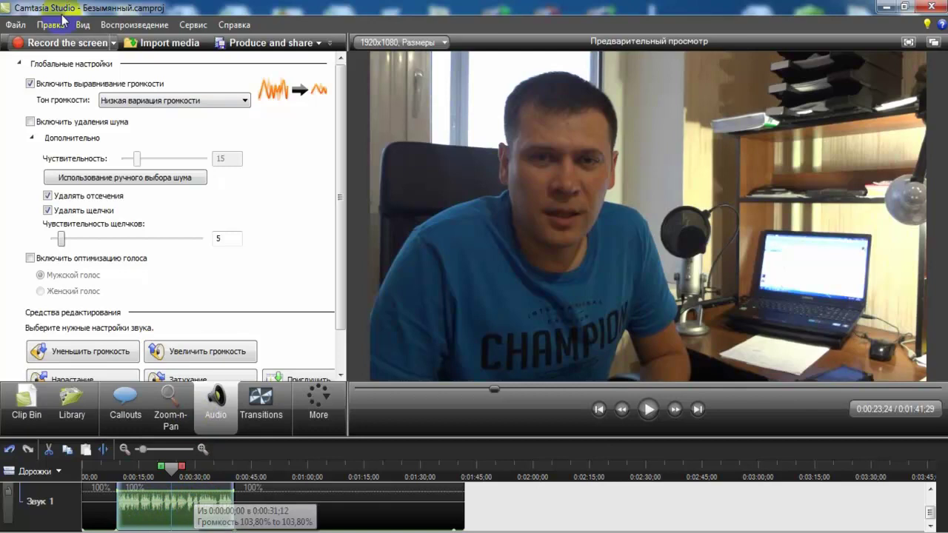
left_click(31, 83)
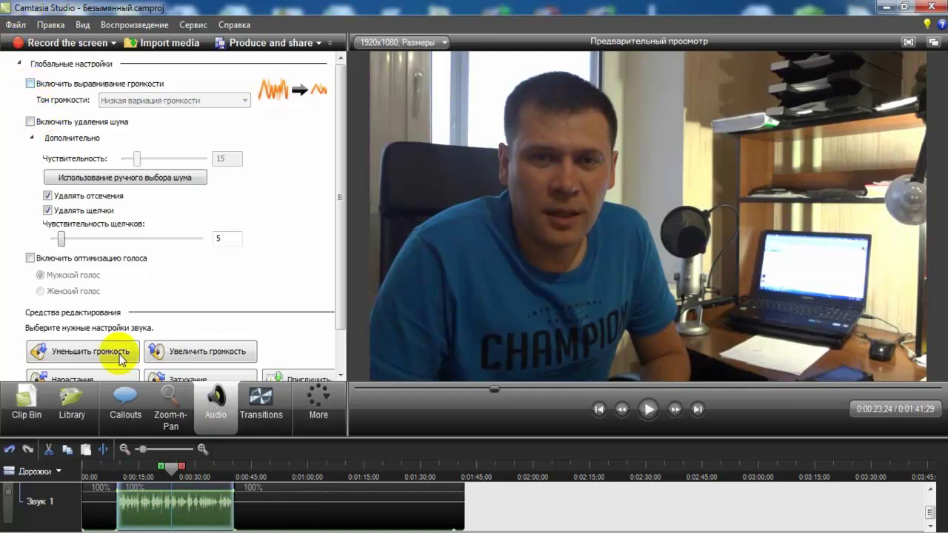
left_click(135, 500)
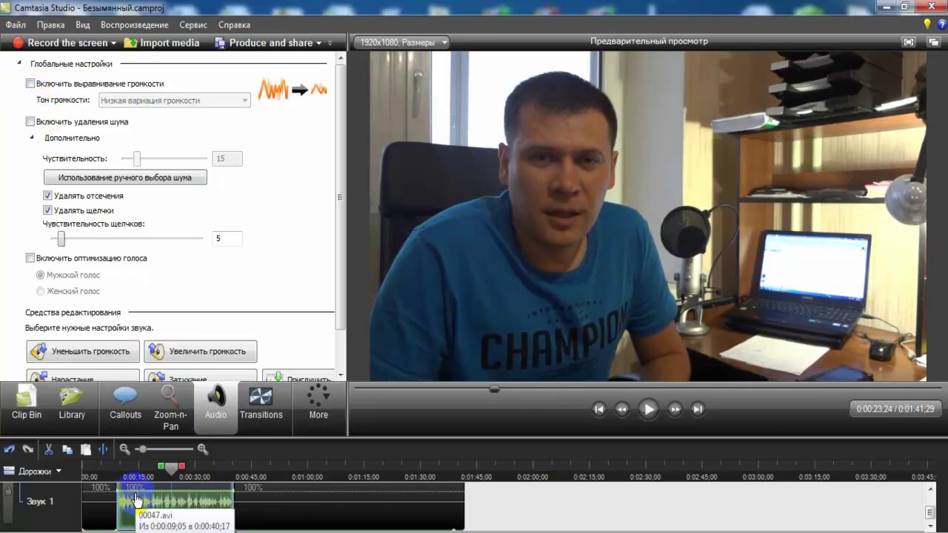
left_click(30, 84)
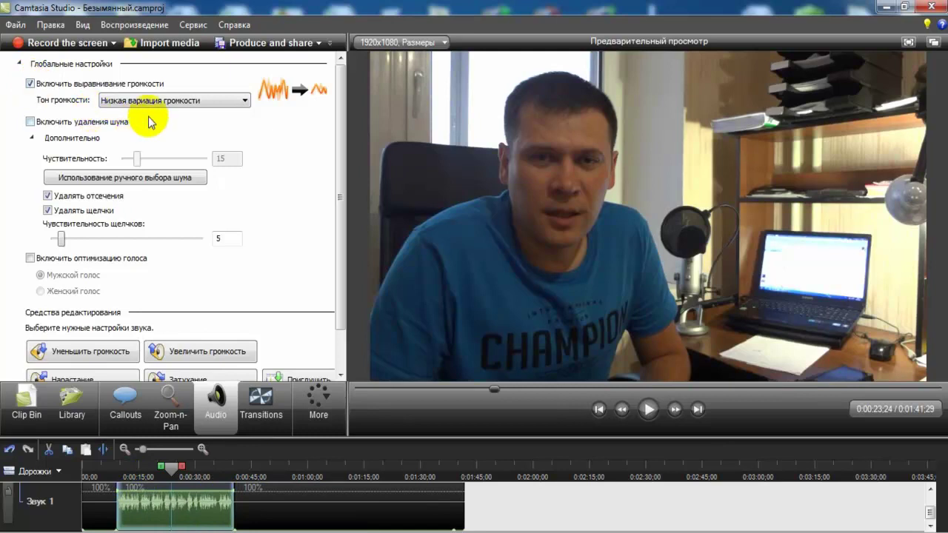
left_click(212, 504)
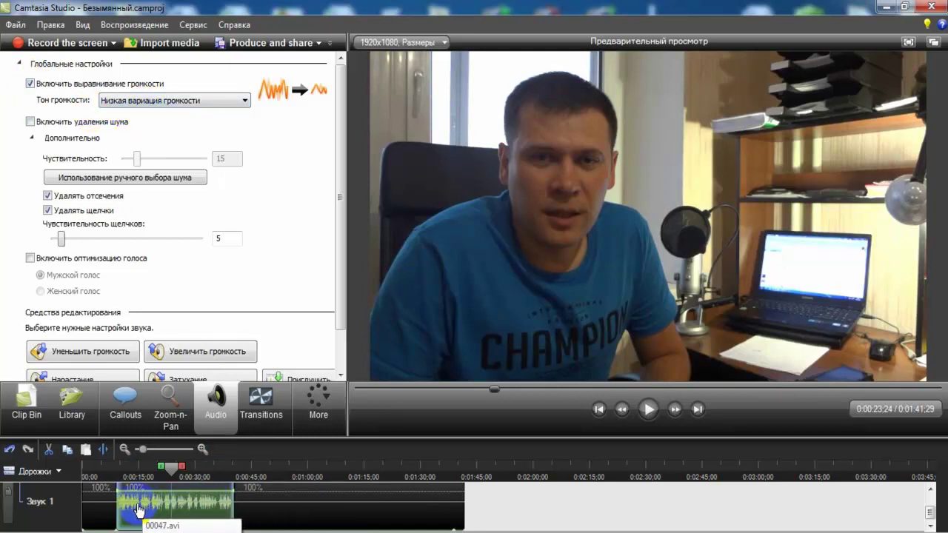
left_click(652, 417)
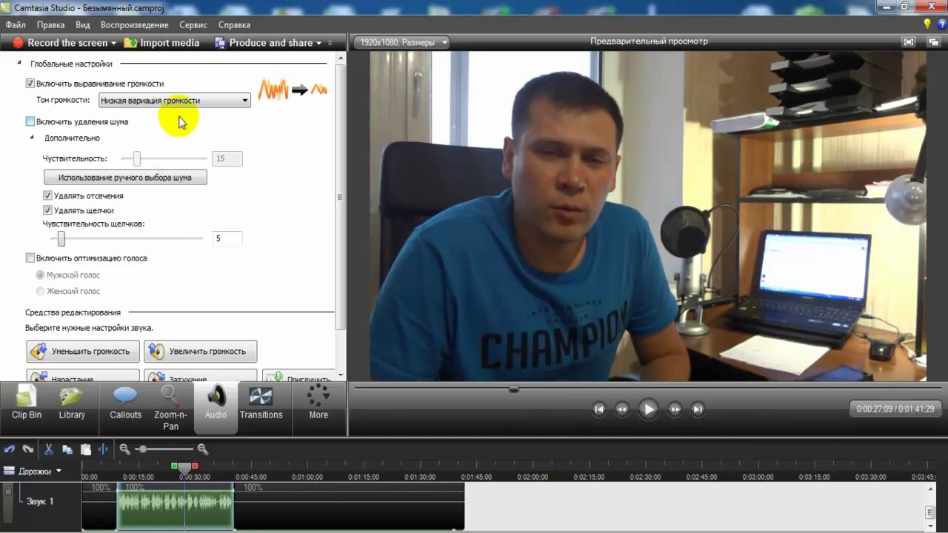
- Try the Высокое изменение громкости tone on the preview, then switch levelling off
left_click(145, 101)
left_click(145, 114)
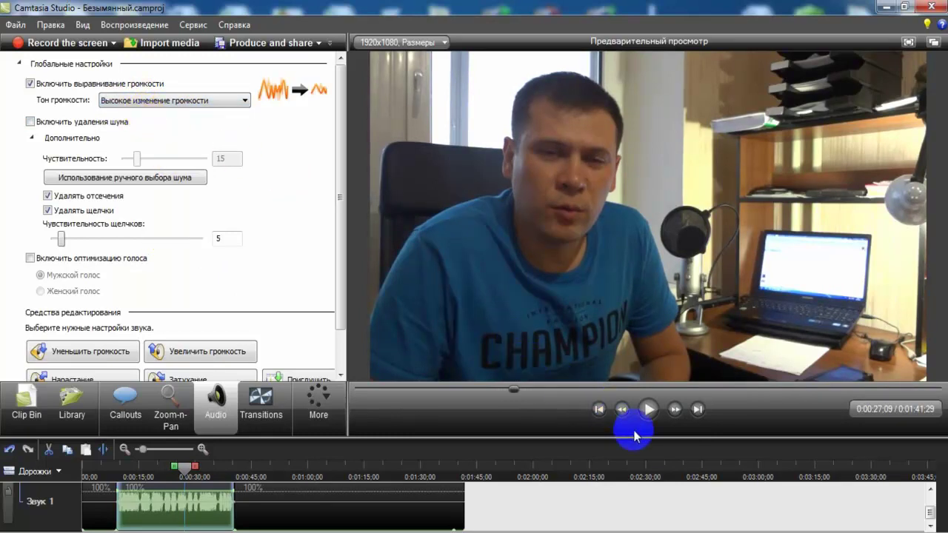
left_click(650, 411)
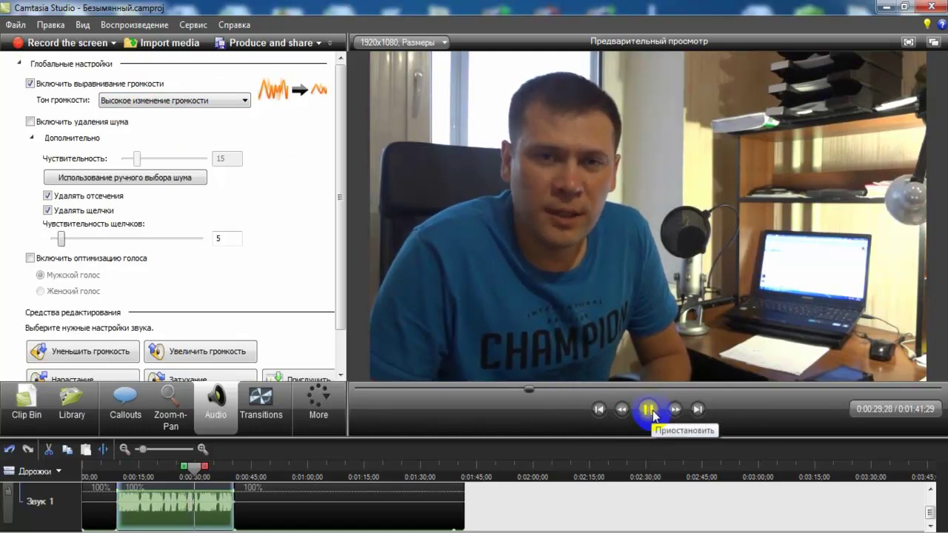
left_click(649, 410)
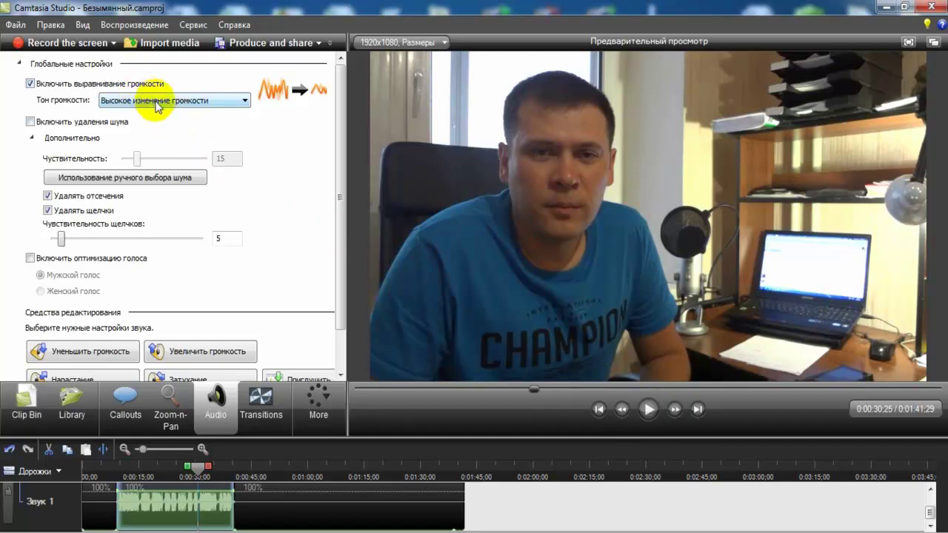
left_click(133, 101)
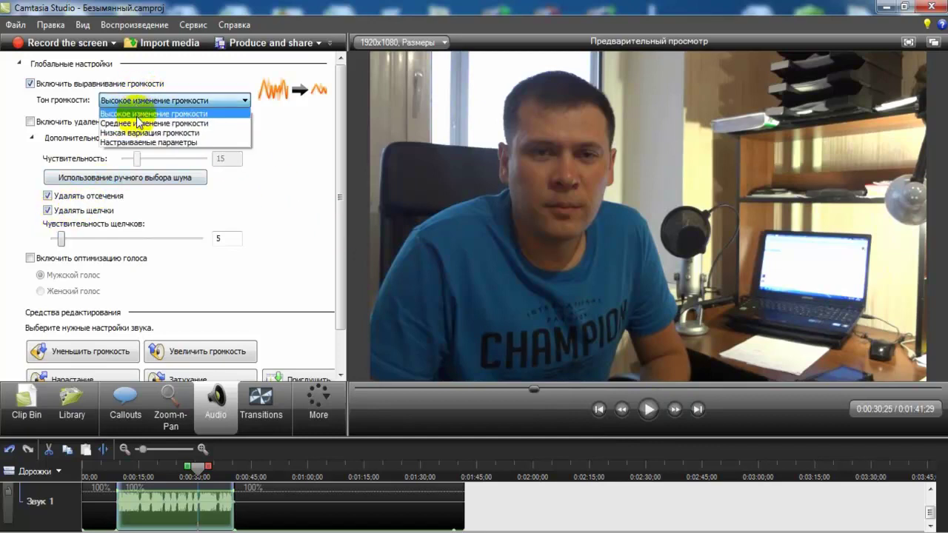
left_click(30, 86)
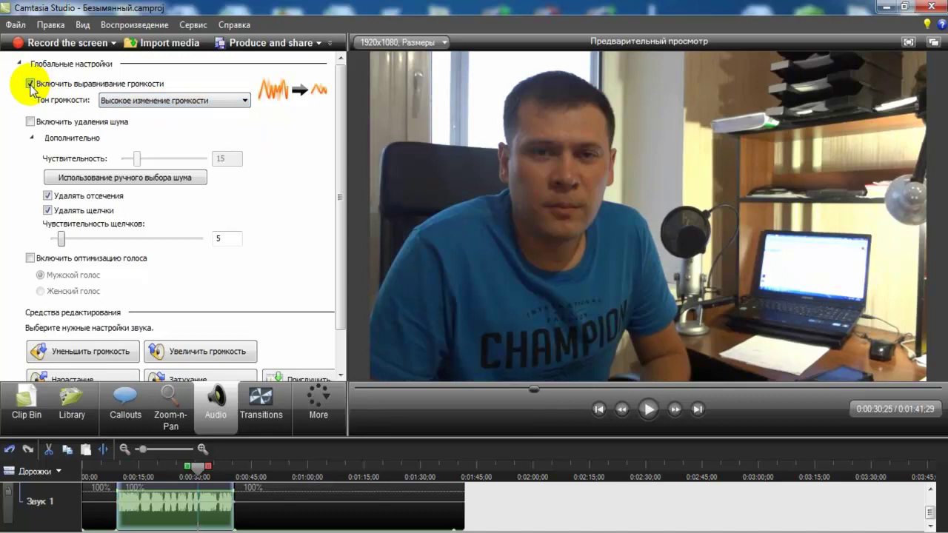
left_click(30, 84)
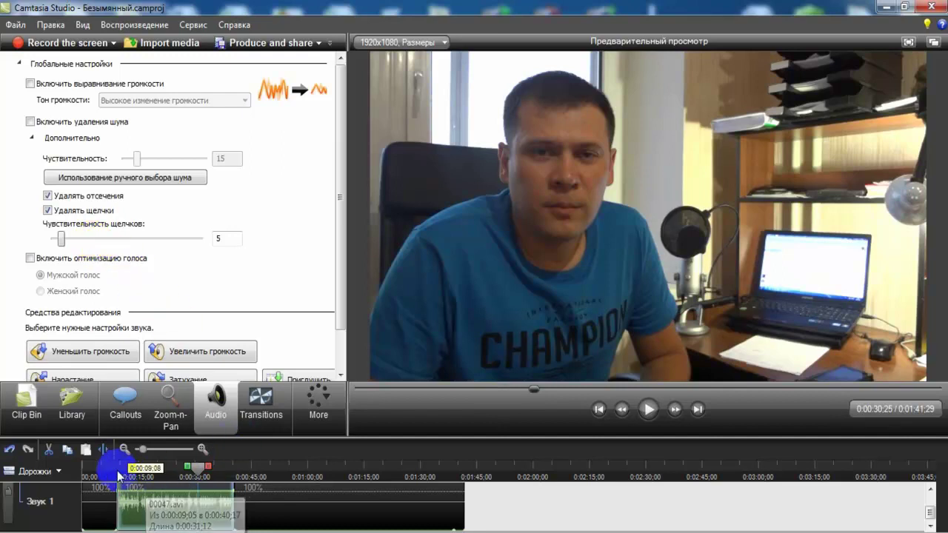
- Add a trial Zoom-n-Pan zoom-in and zoom-out on the clip and preview them
left_click(169, 422)
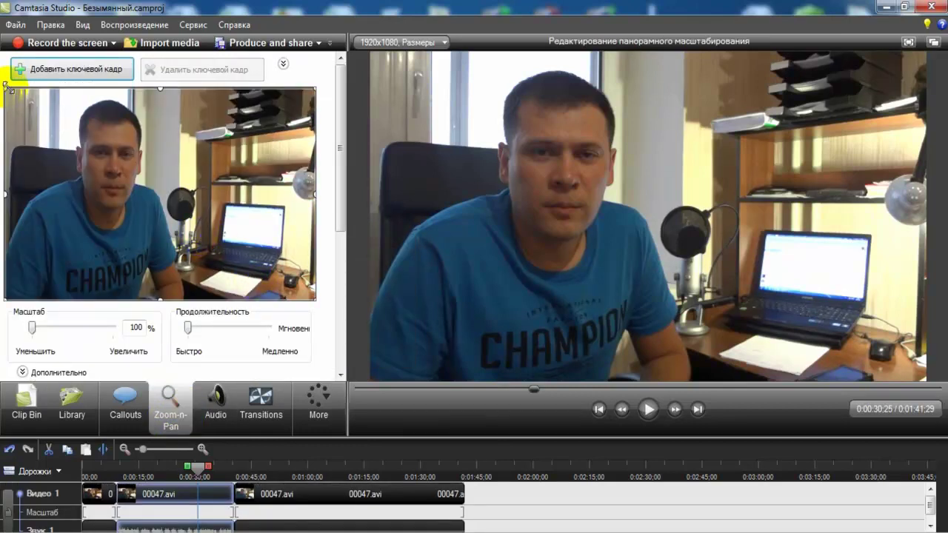
left_click_drag(6, 87, 192, 206)
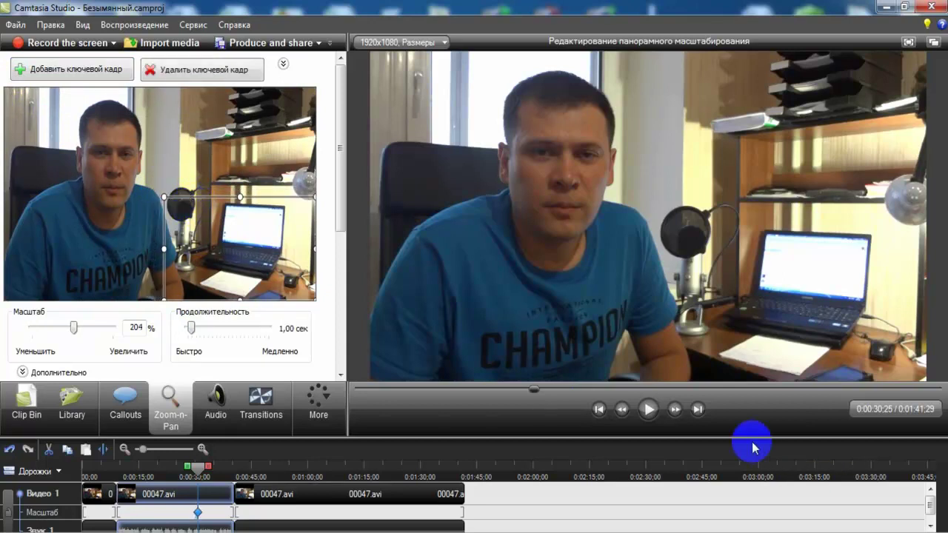
left_click(648, 409)
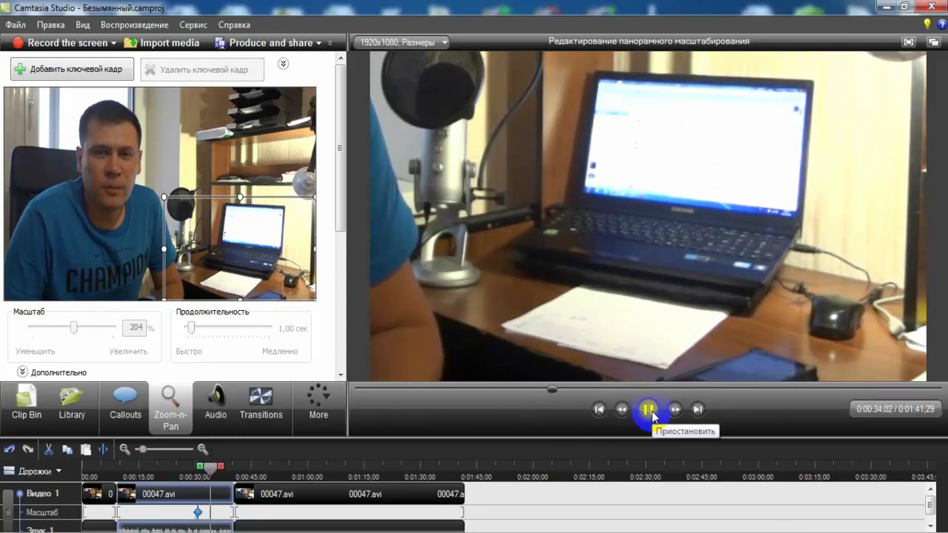
left_click(649, 409)
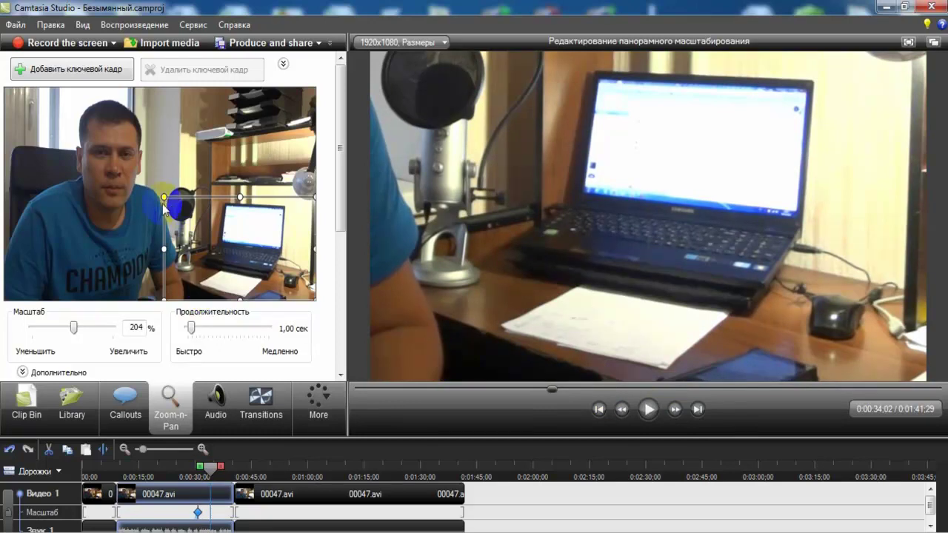
left_click_drag(164, 197, 4, 89)
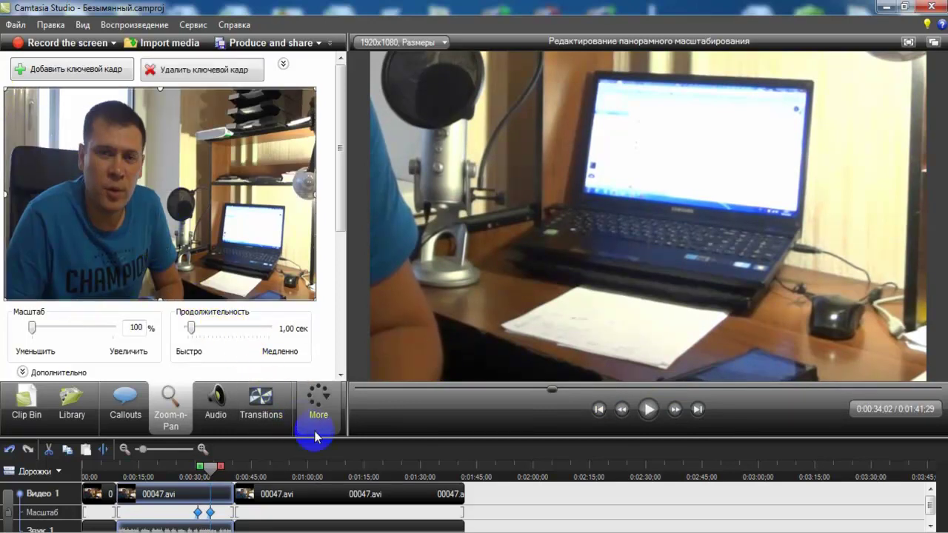
left_click(526, 389)
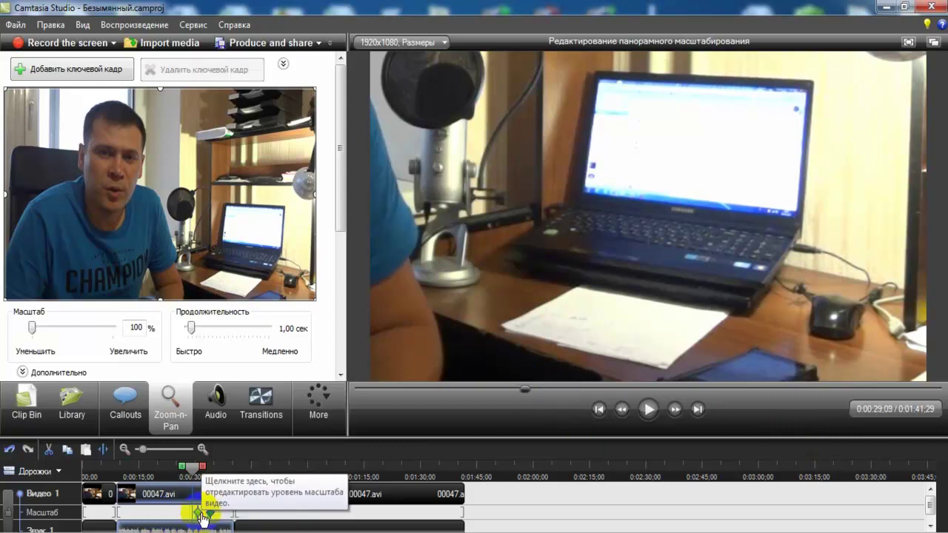
left_click(648, 410)
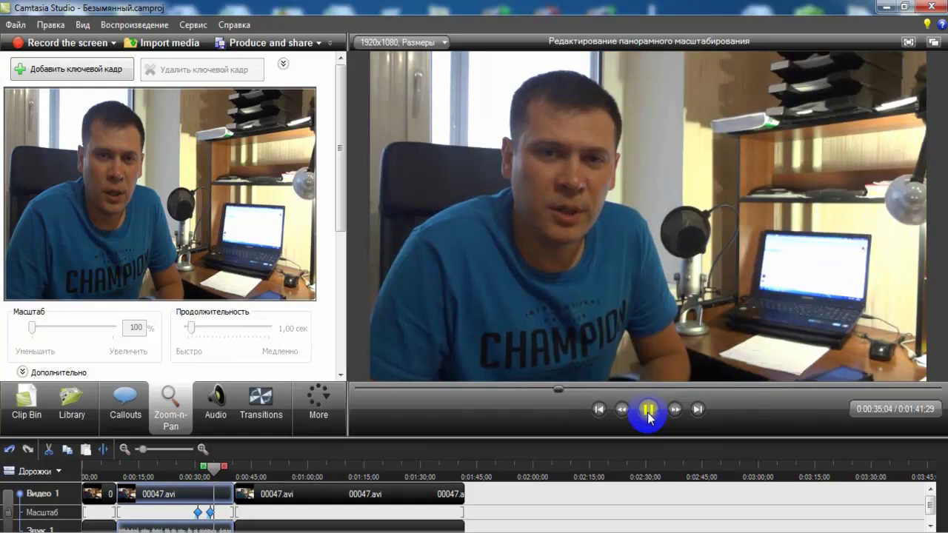
left_click(648, 411)
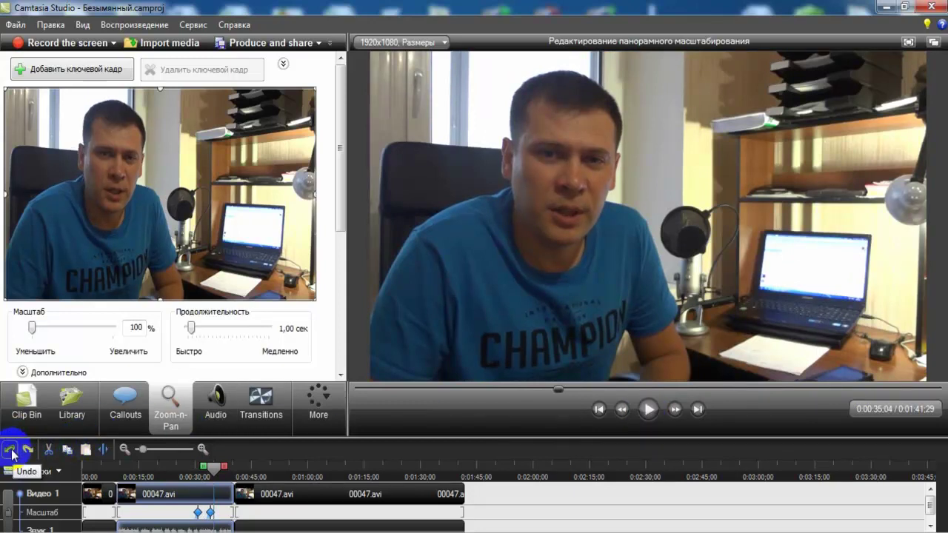
- Undo both zoom keyframes so the clip stays at full frame
left_click(11, 450)
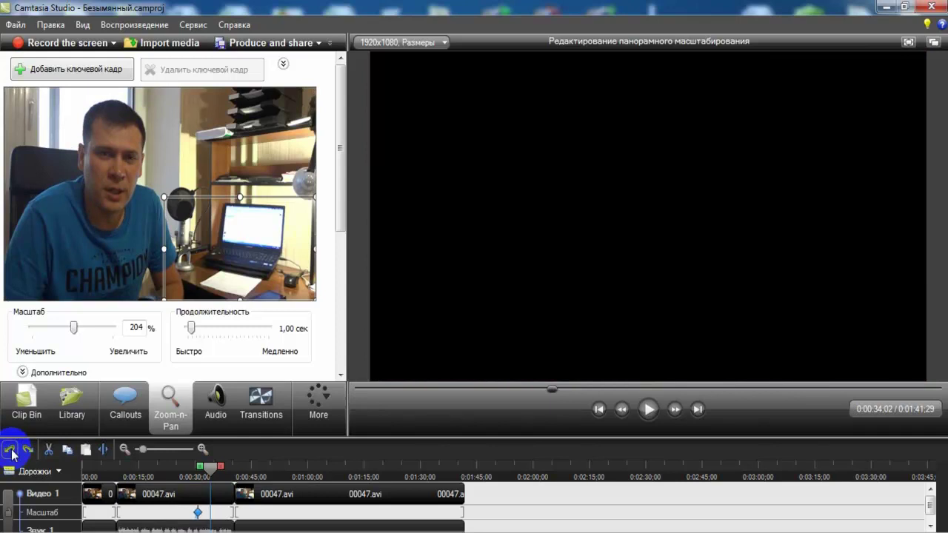
left_click(10, 449)
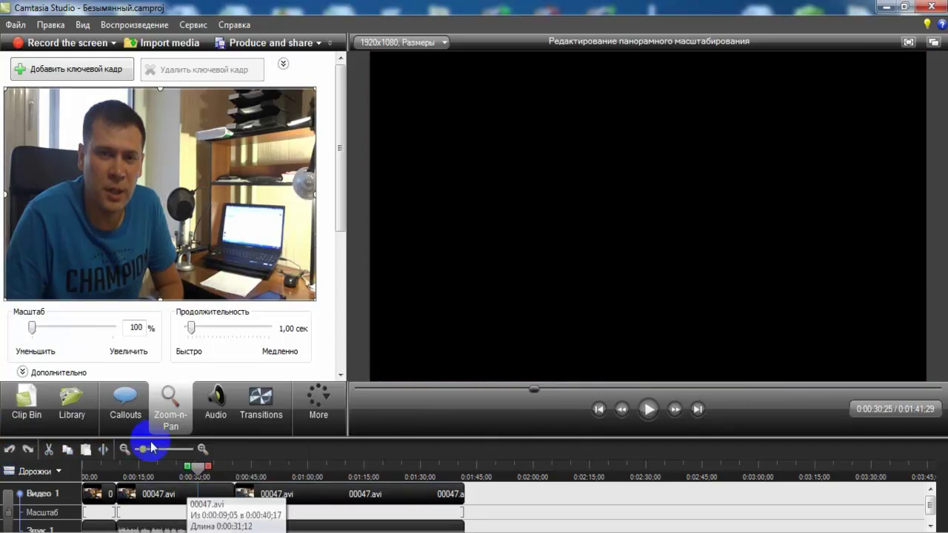
left_click(565, 458)
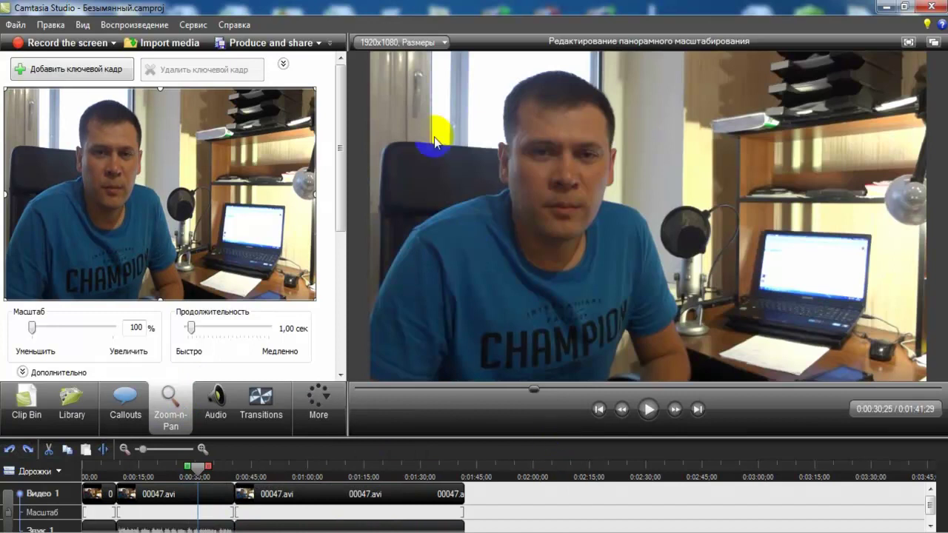
- Add a Special > Blur callout sized to the full-height right strip of the frame
left_click(124, 413)
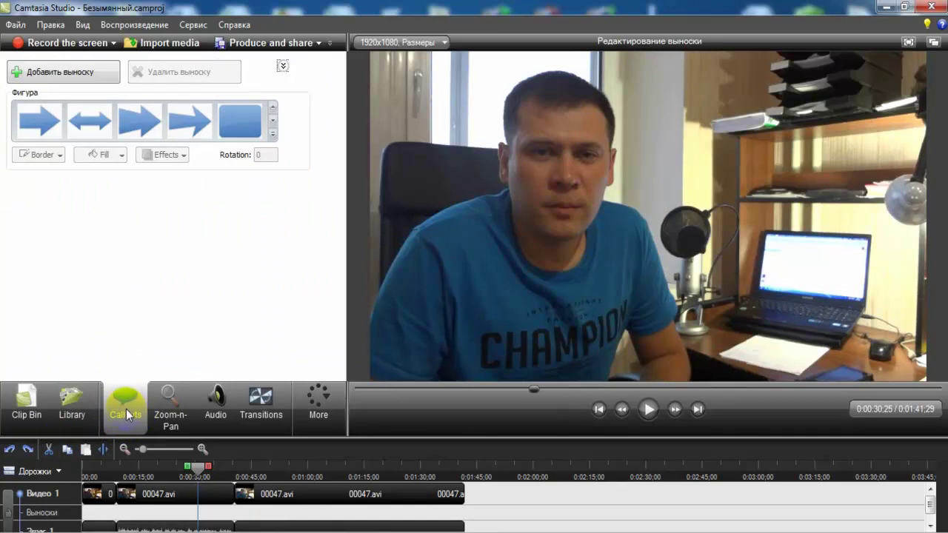
left_click(273, 138)
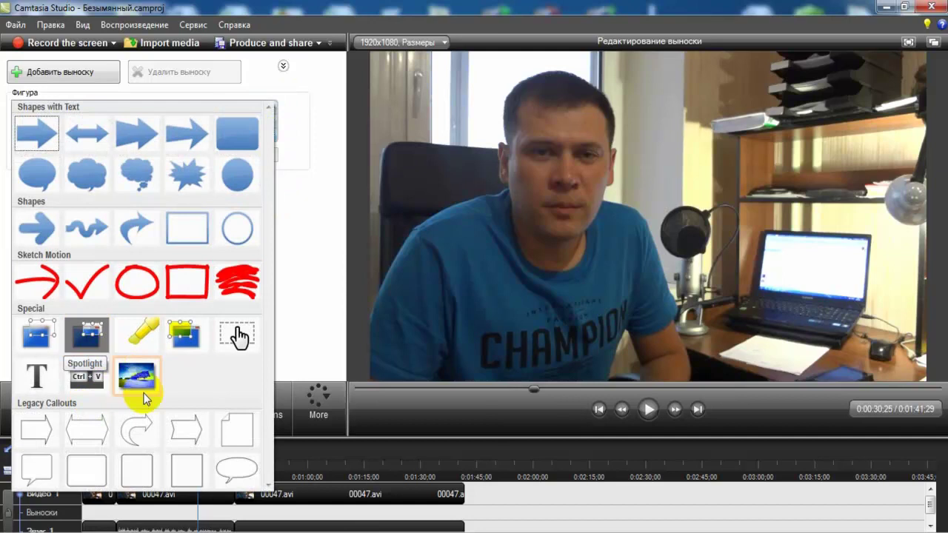
left_click(43, 339)
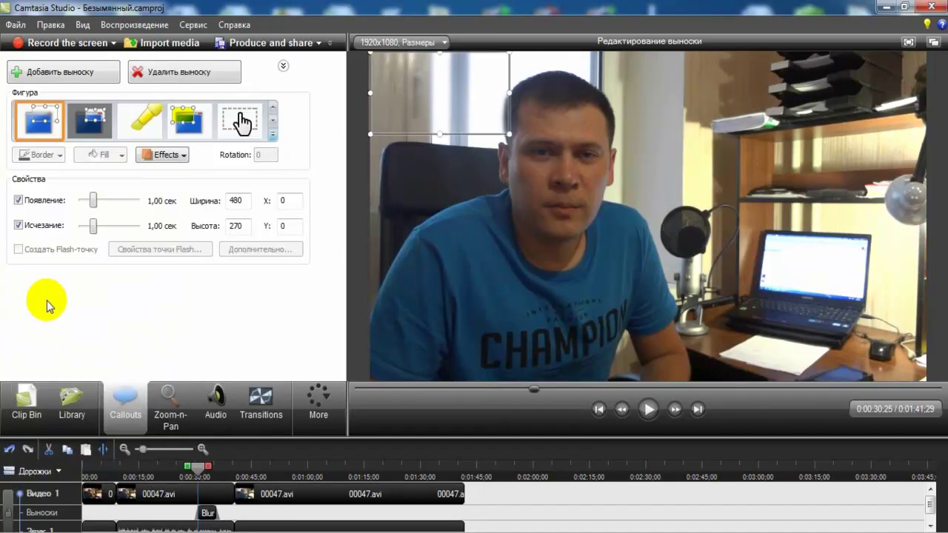
left_click_drag(450, 95, 762, 89)
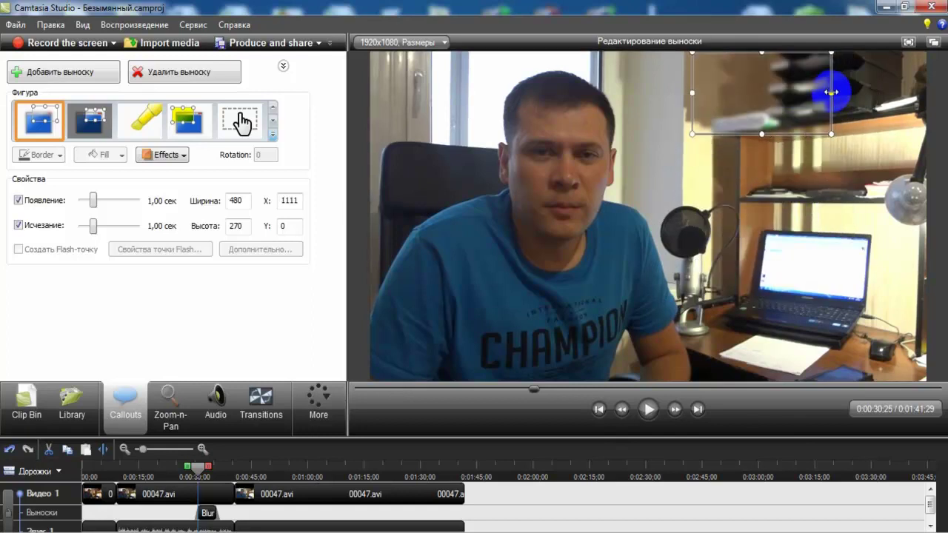
left_click_drag(830, 93, 928, 95)
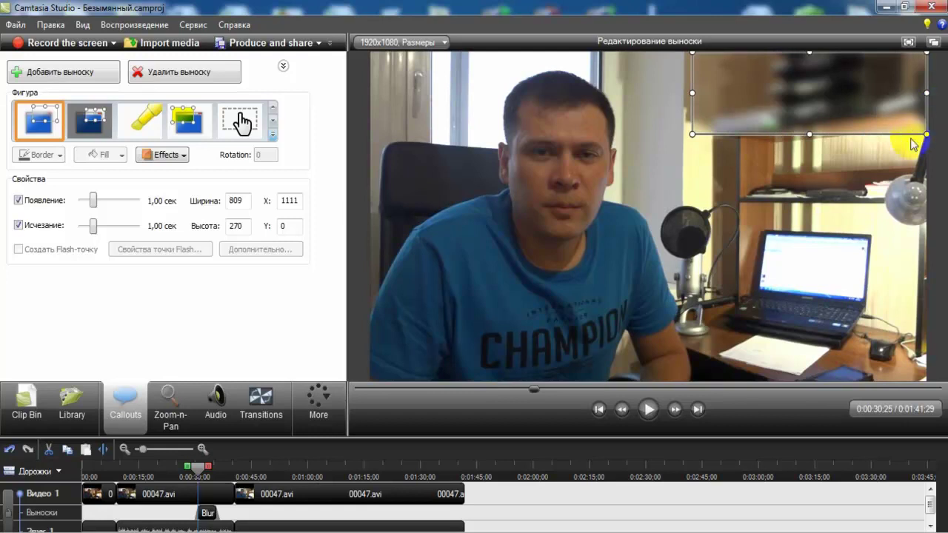
left_click(801, 143)
left_click_drag(811, 134, 812, 392)
left_click(666, 181)
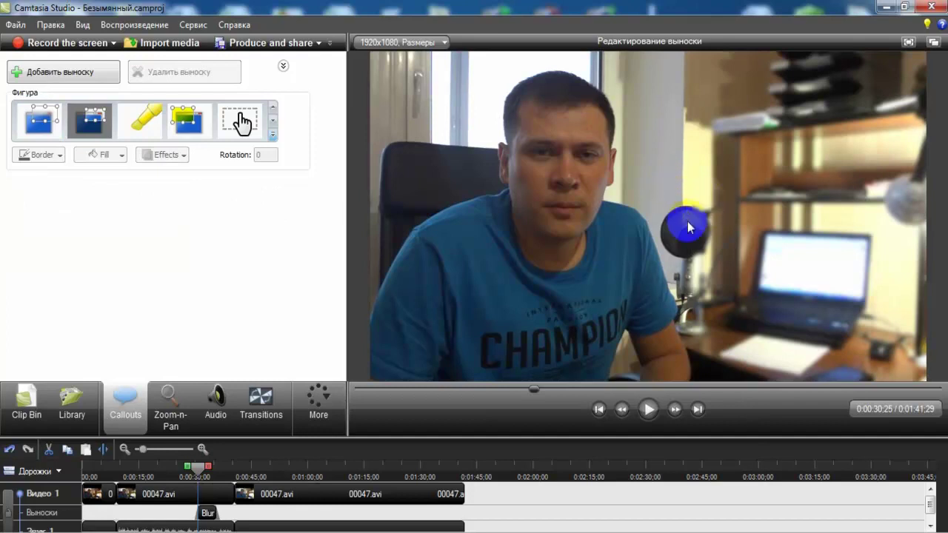
- Preview the video with the blur, then reselect the blur callout
left_click(219, 517)
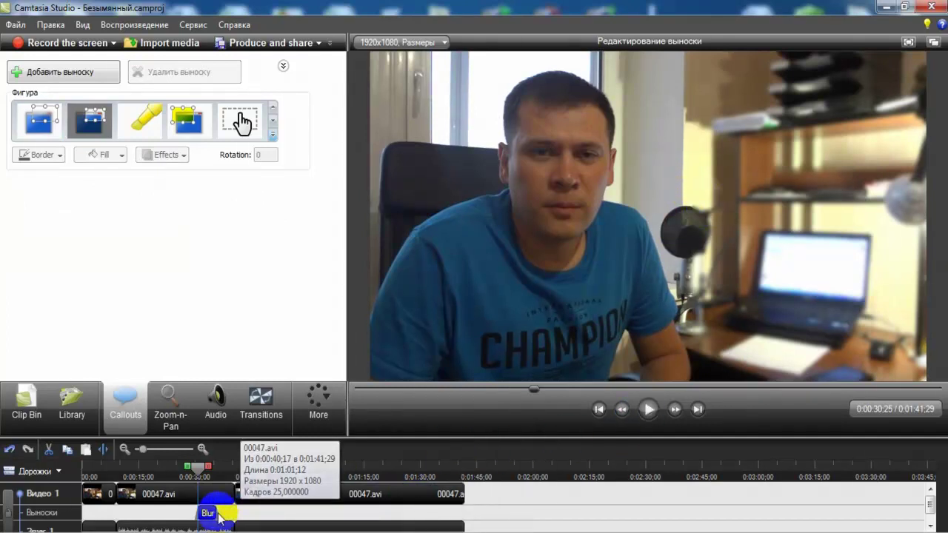
left_click(649, 410)
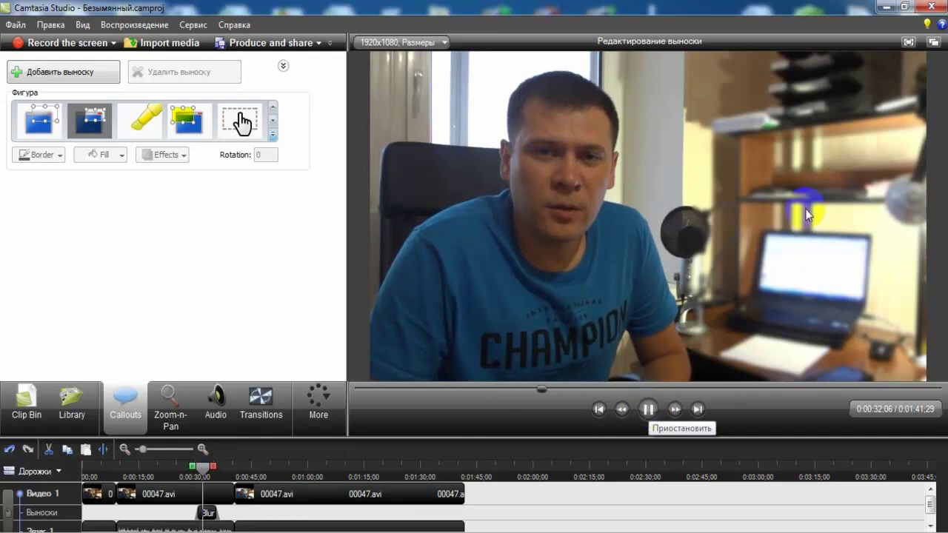
left_click(754, 318)
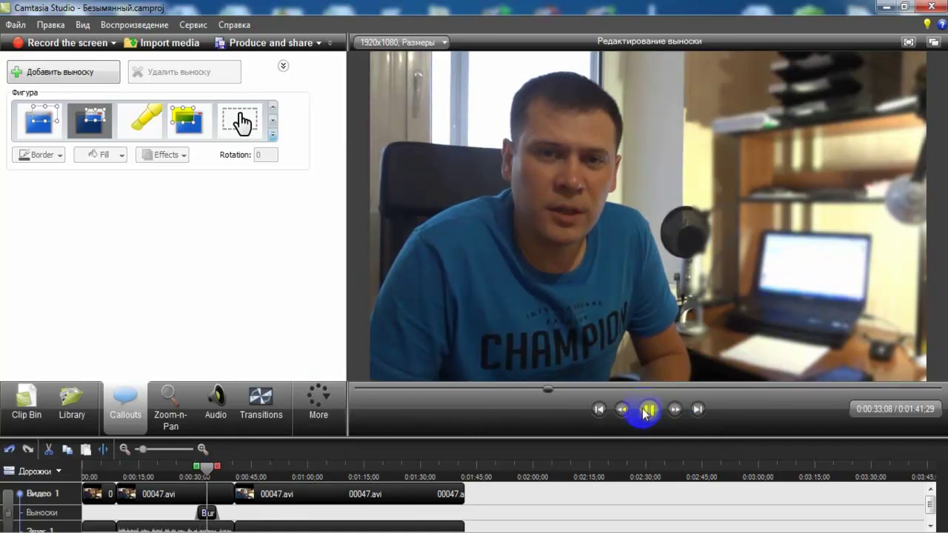
left_click(859, 241)
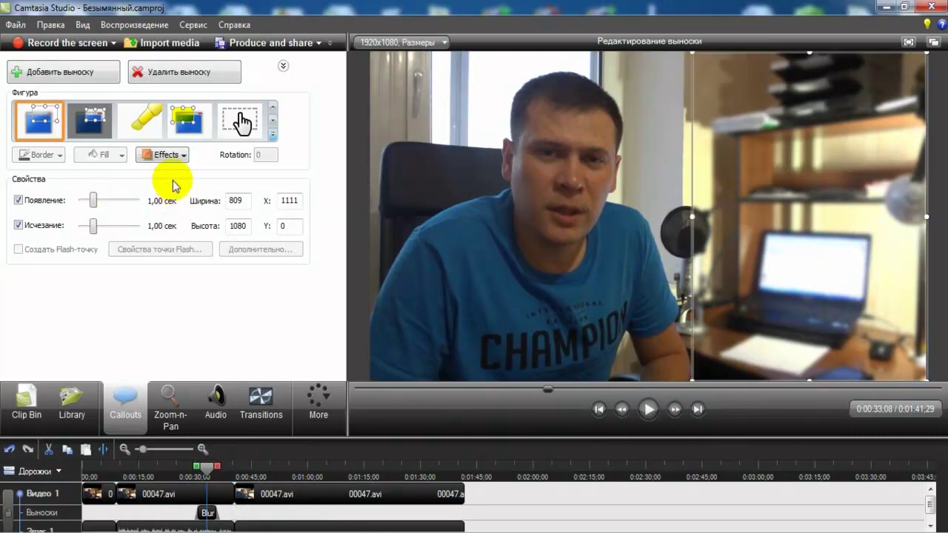
- Set the blur strength to 100 and extend the callout to 0:00:29;25–0:00:40;17
left_click(167, 154)
mouse_move(210, 214)
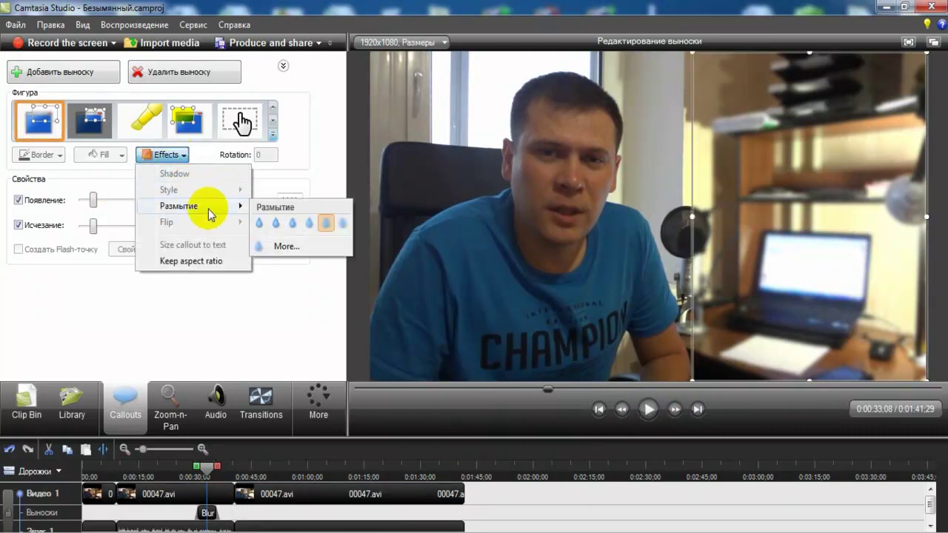
left_click(281, 246)
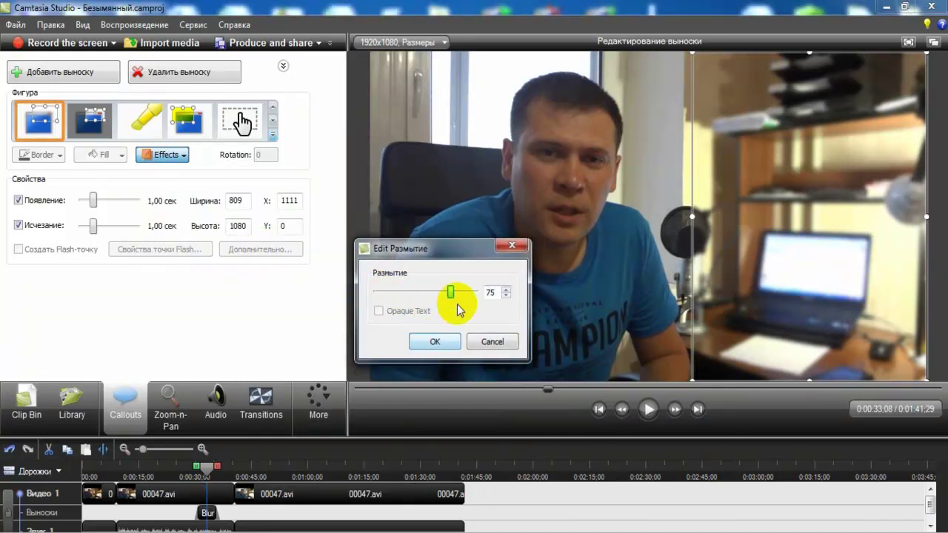
left_click_drag(448, 293, 480, 293)
left_click(447, 347)
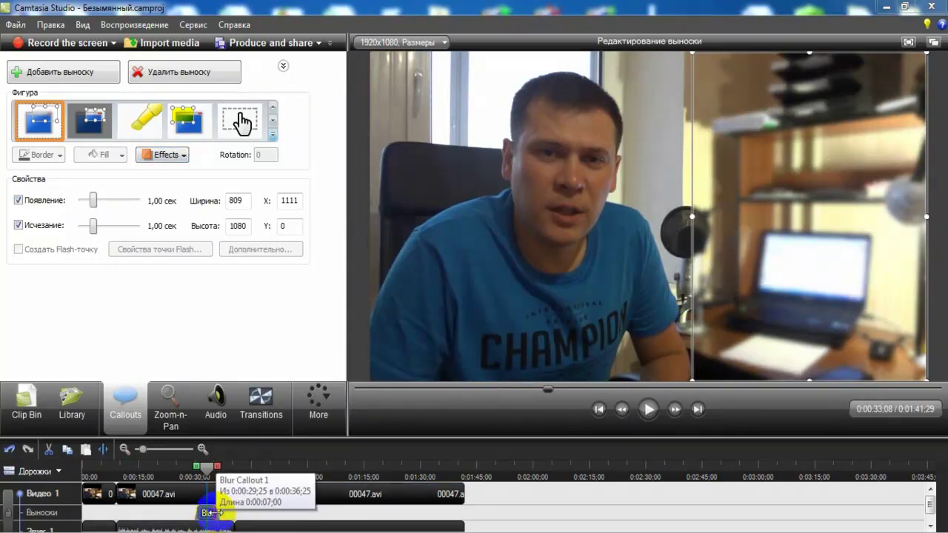
left_click_drag(211, 512, 232, 517)
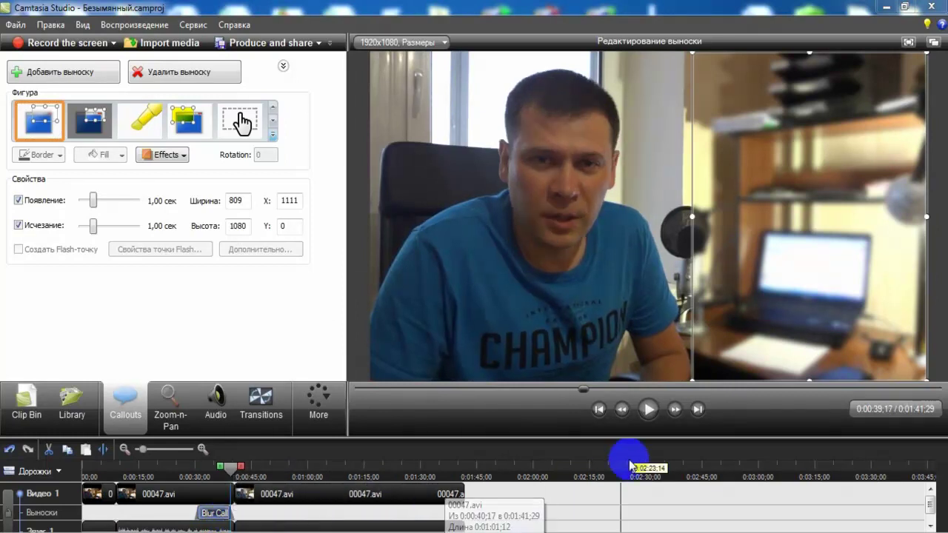
- Rewind the preview to about 0:00:26;11, undo the last blur change, and expand the shape gallery
left_click(636, 261)
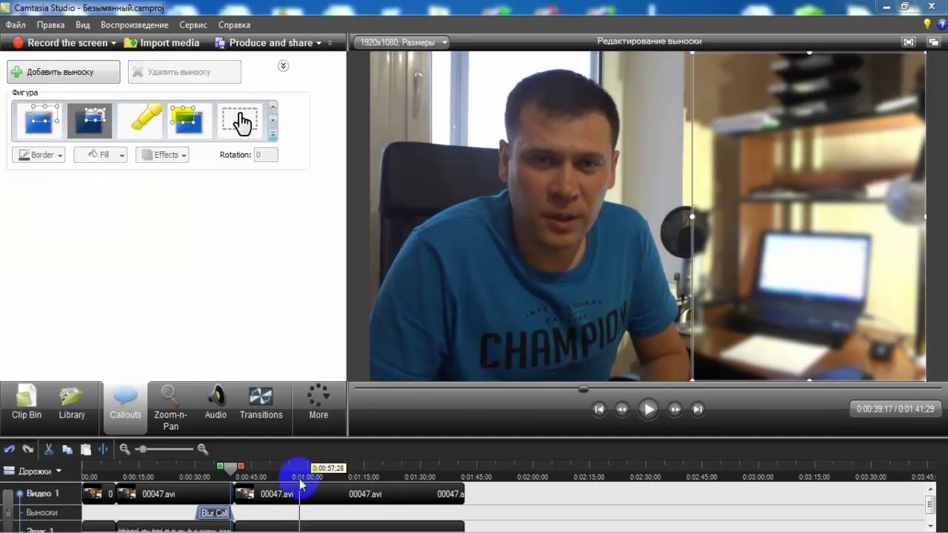
left_click(544, 386)
left_click(532, 391)
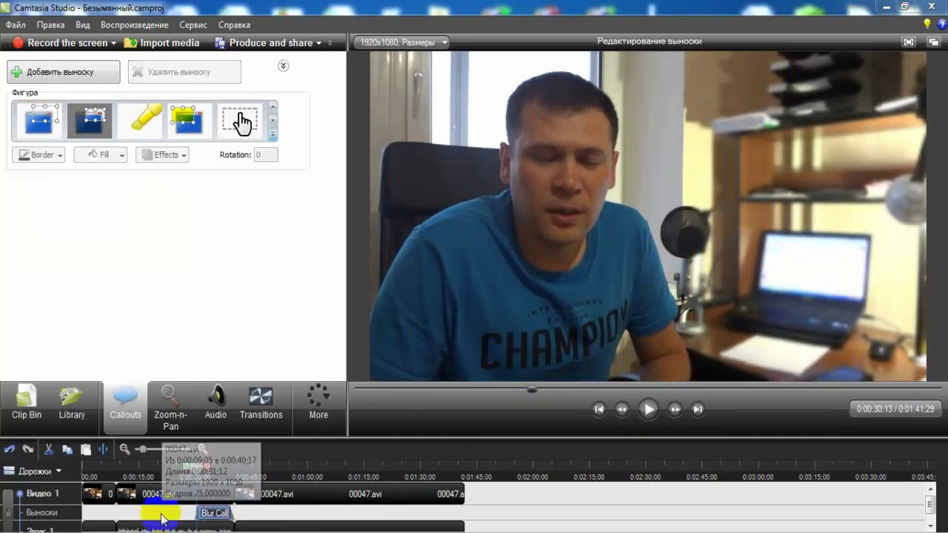
left_click(520, 387)
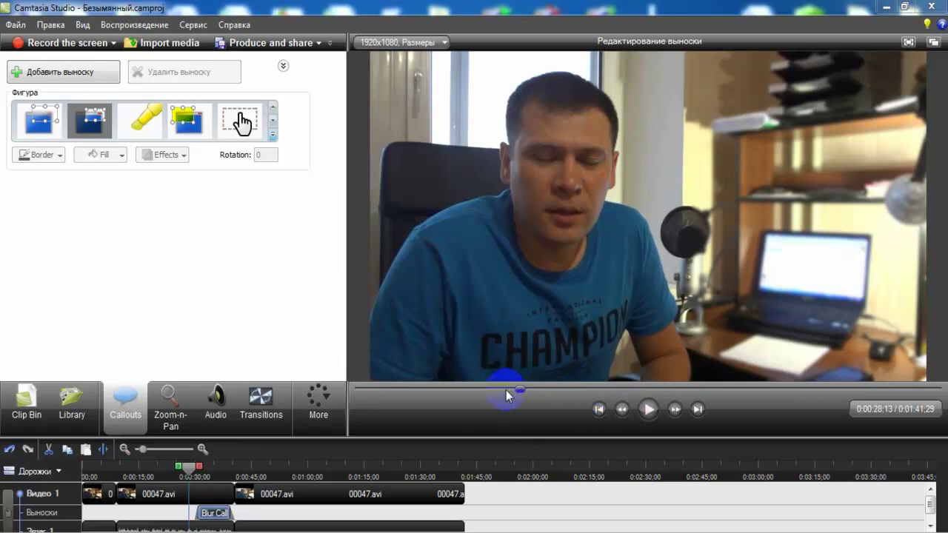
left_click(510, 388)
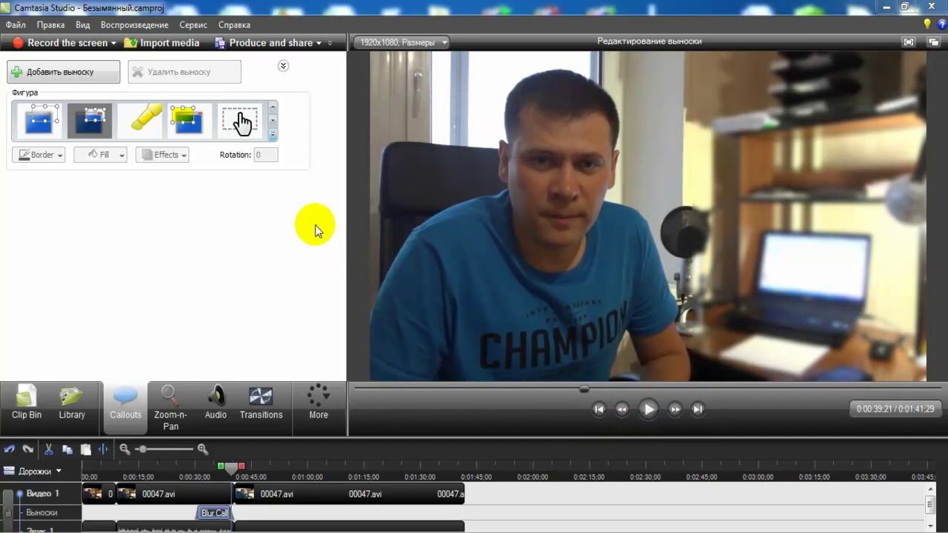
left_click(10, 449)
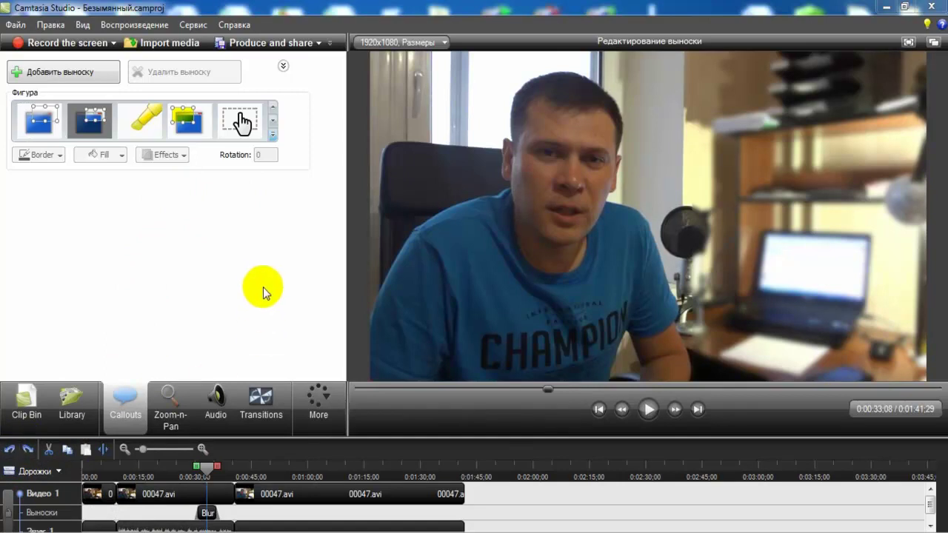
left_click(273, 135)
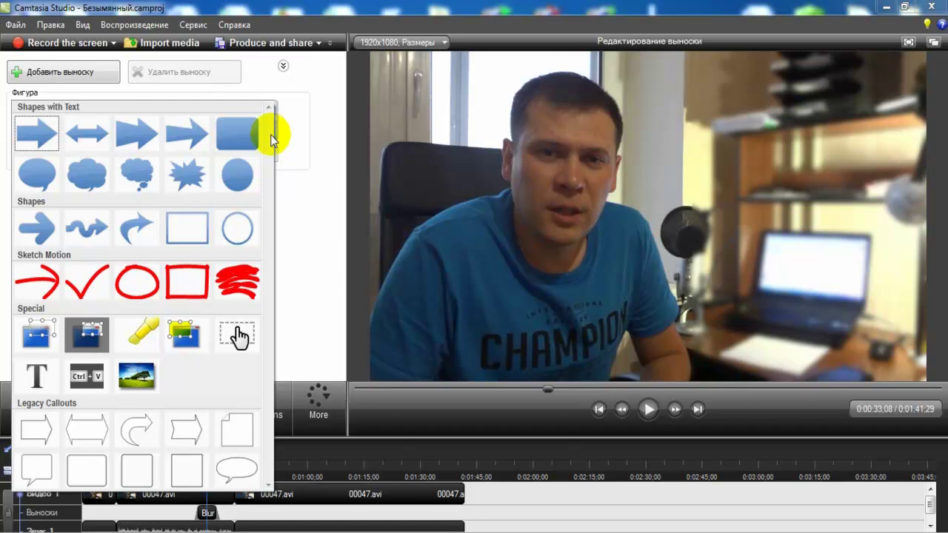
- Add a curved Sketch Motion arrow, resized and rotated to point at the man's head
left_click(37, 281)
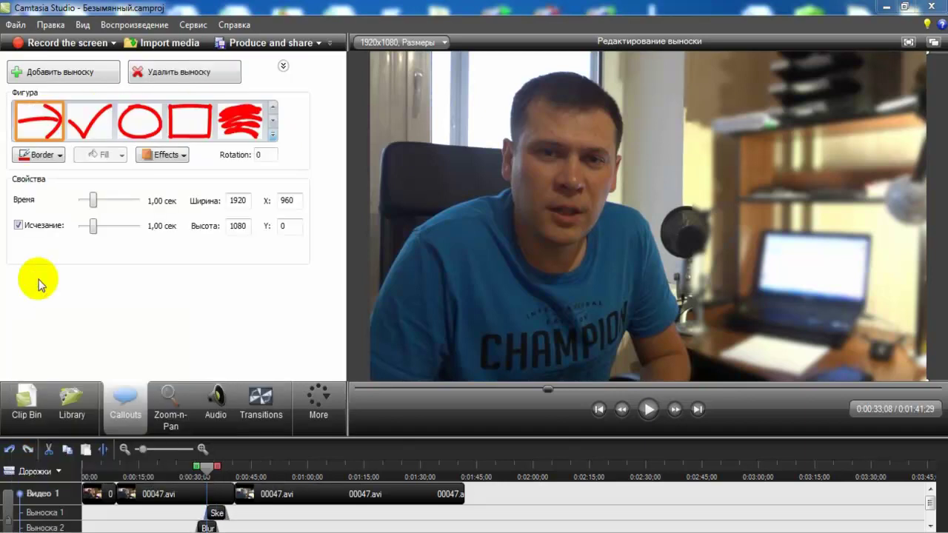
left_click(185, 124)
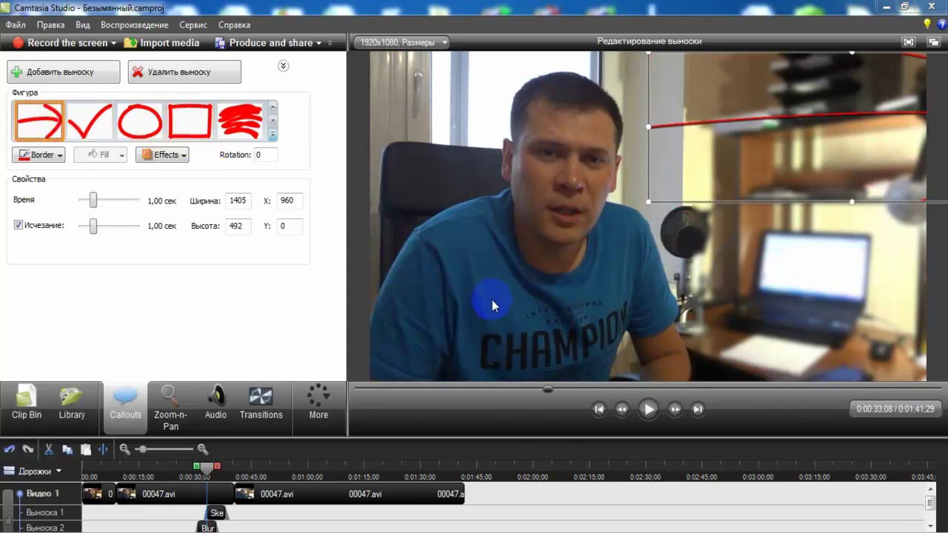
left_click_drag(789, 140, 604, 272)
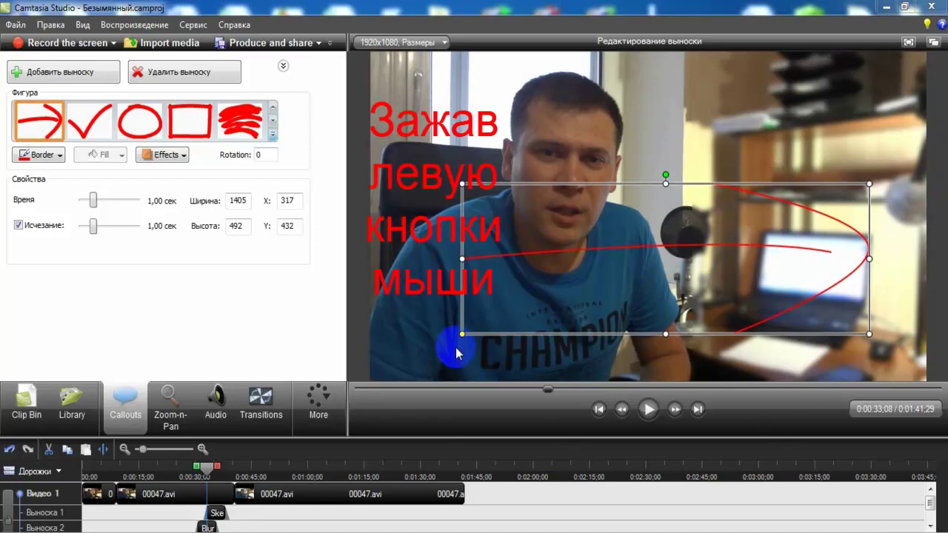
left_click_drag(461, 333, 707, 274)
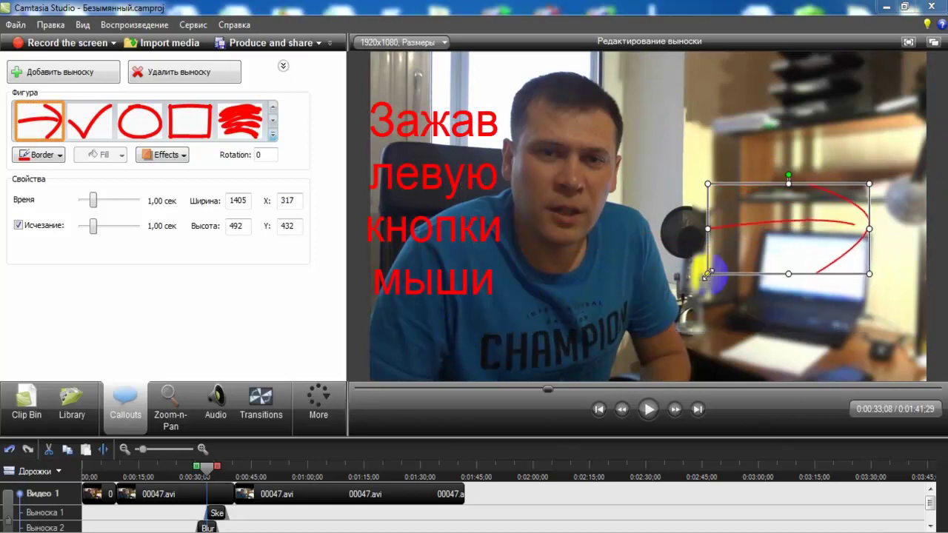
left_click_drag(789, 174, 706, 138)
- Remove the Blur callout from the timeline and pause the preview
left_click(804, 186)
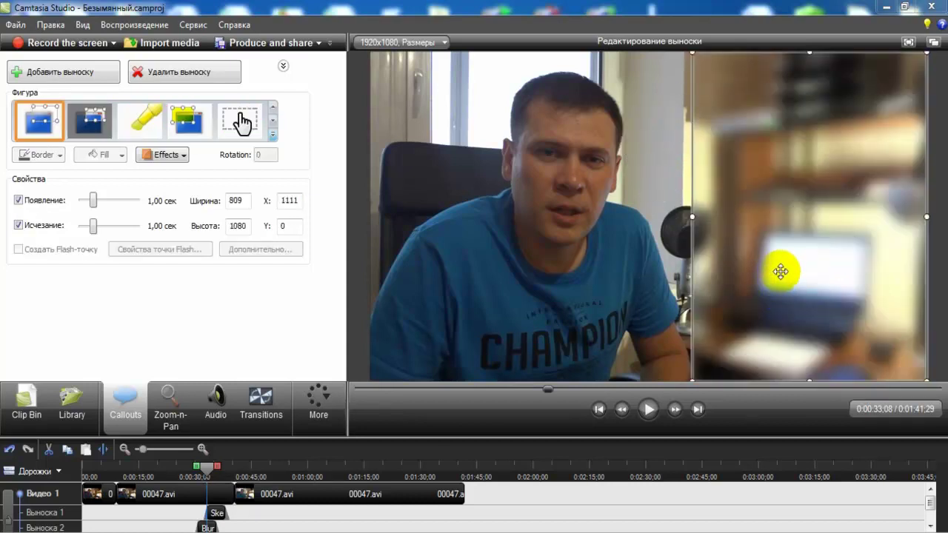
left_click(655, 216)
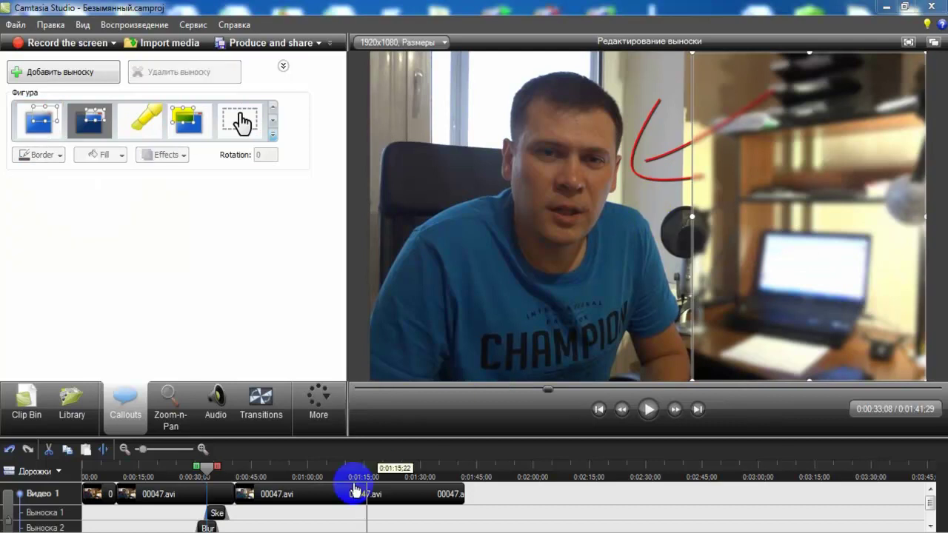
left_click(208, 527)
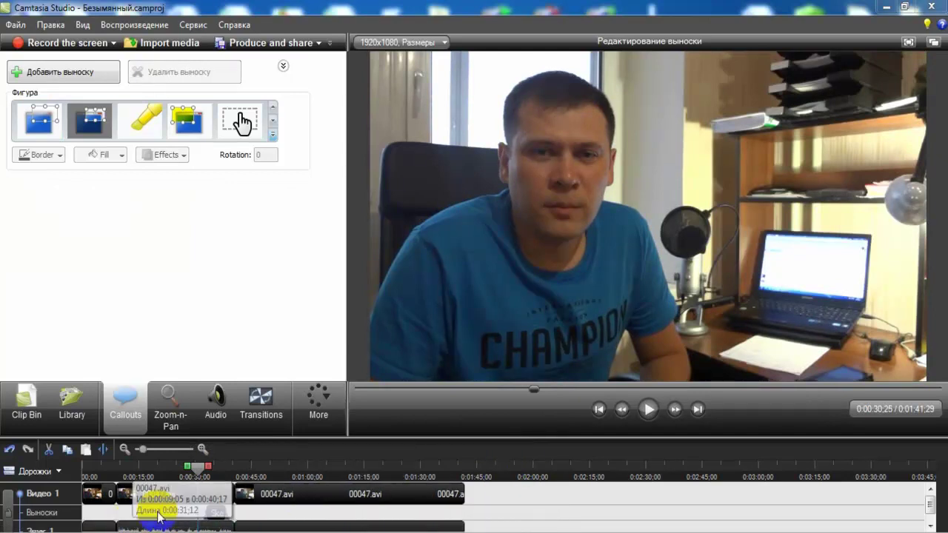
left_click(649, 415)
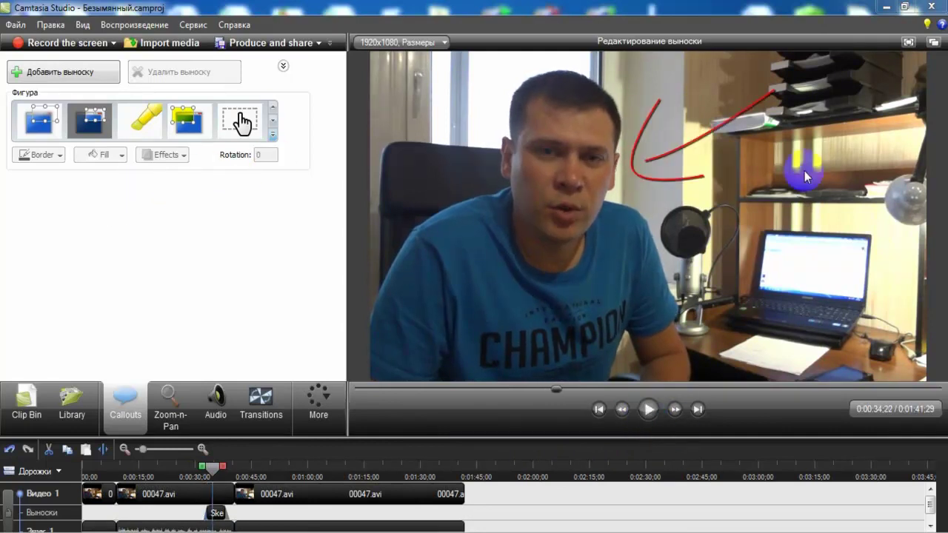
- Add a text callout with a caption naming the man, then select all its text
left_click(273, 135)
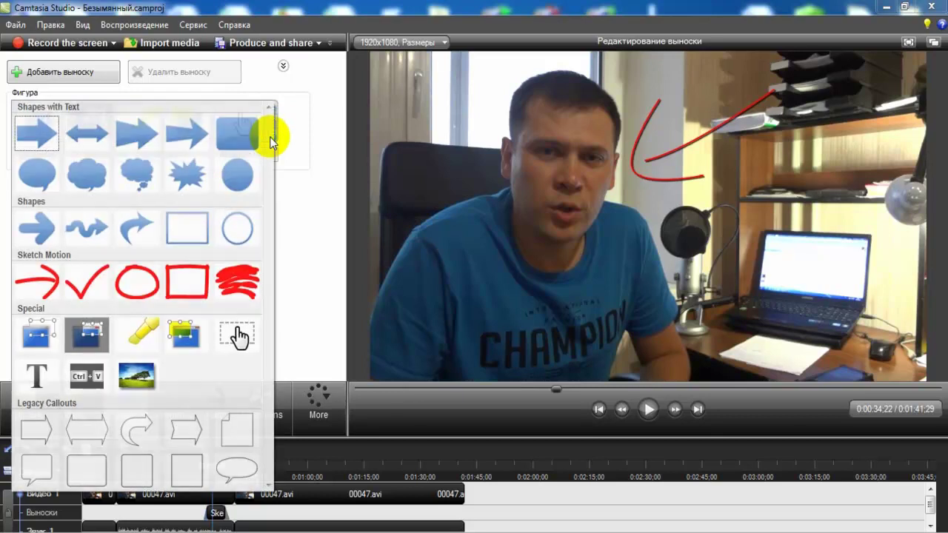
left_click(26, 379)
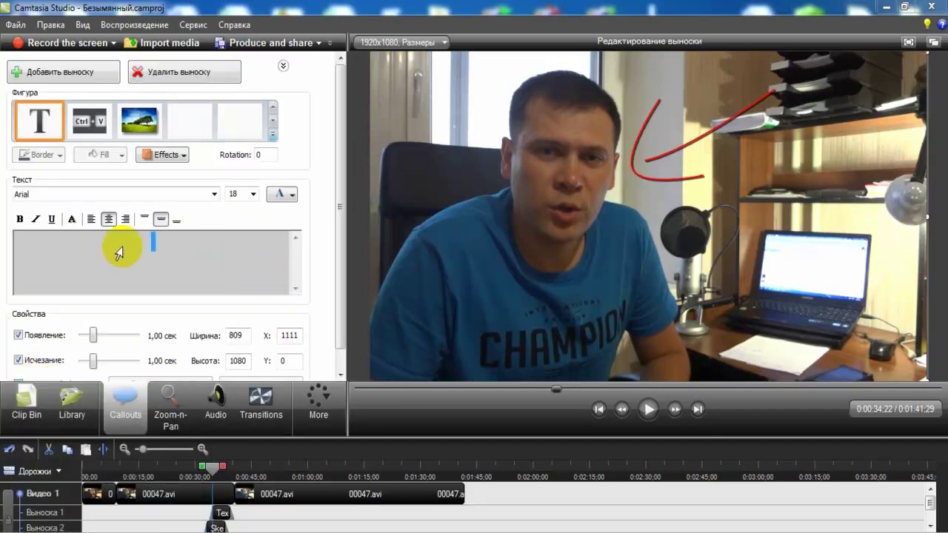
type("Это Влад")
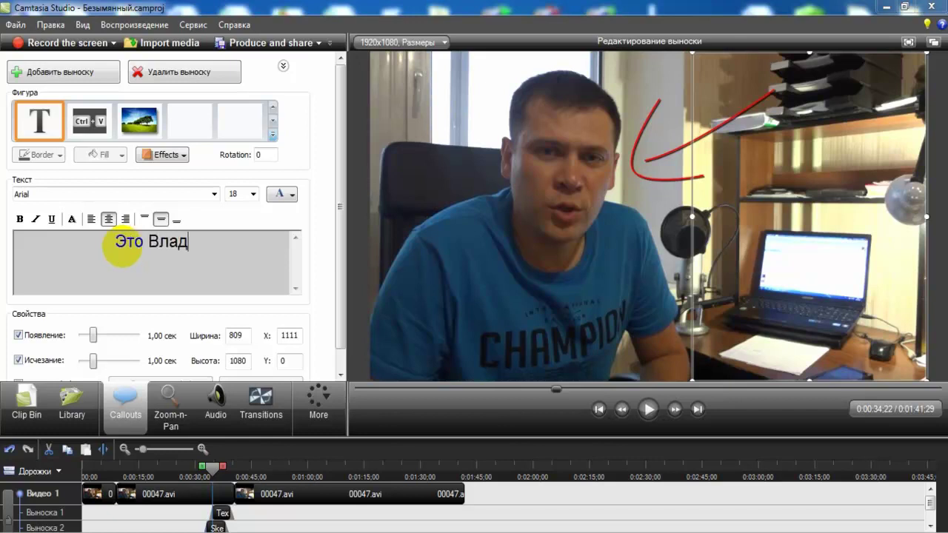
double_click(167, 242)
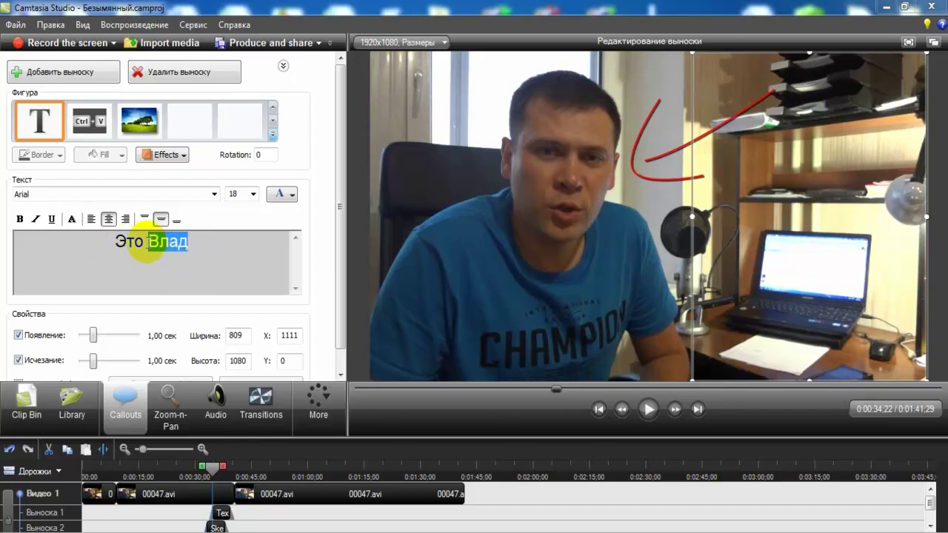
key("ctrl+a")
- Set the caption to font size 72, shrink the callout box and move it over the microphone
left_click(252, 194)
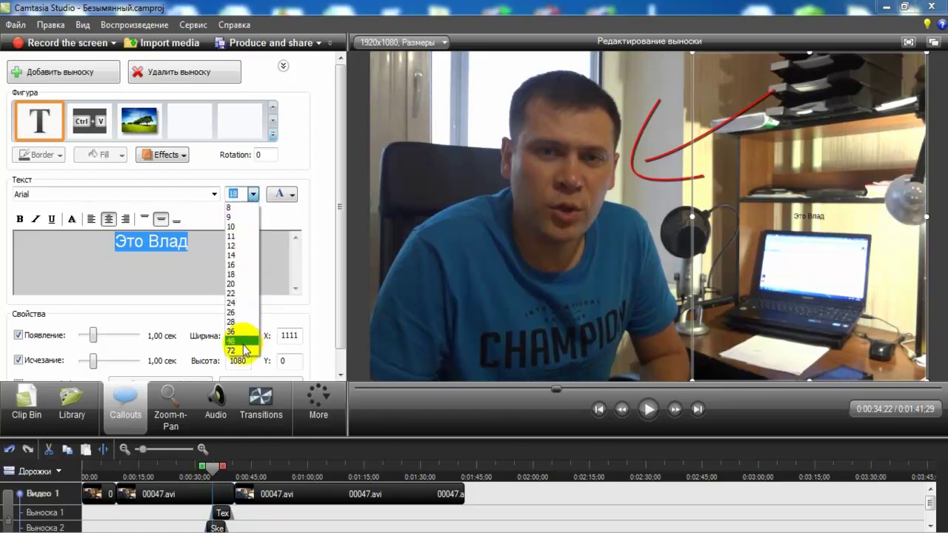
left_click(245, 351)
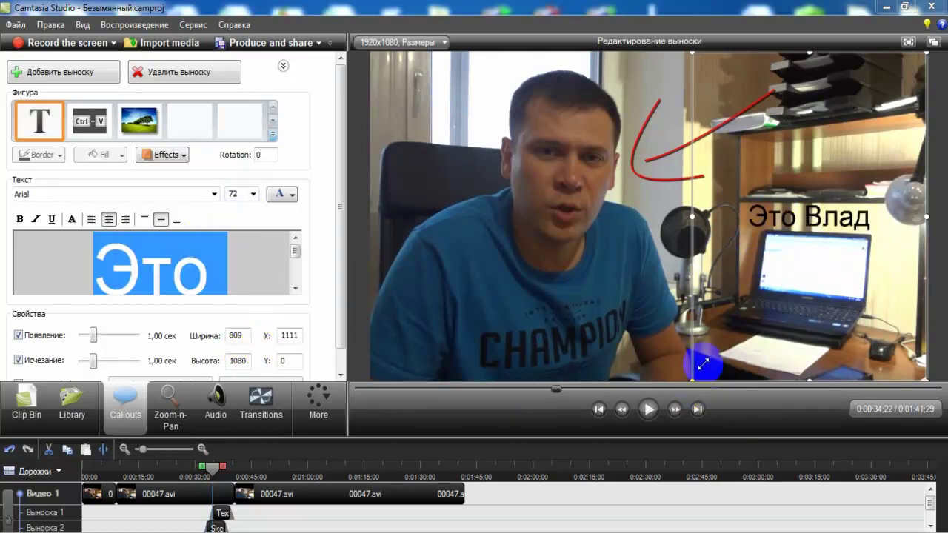
left_click_drag(743, 253, 756, 235)
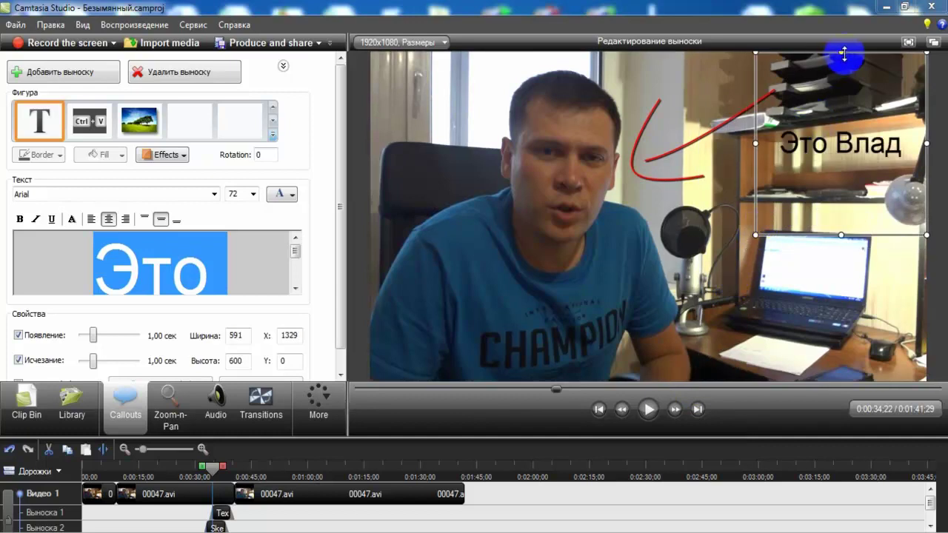
left_click_drag(841, 52, 841, 168)
left_click_drag(835, 221, 726, 242)
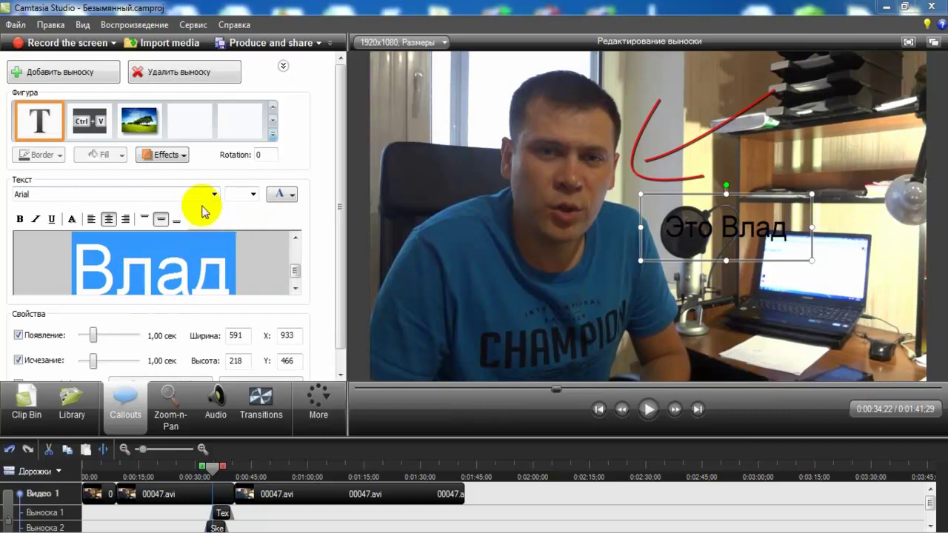
- Make the caption text red, then rewind playback to before the callouts appear
left_click(281, 194)
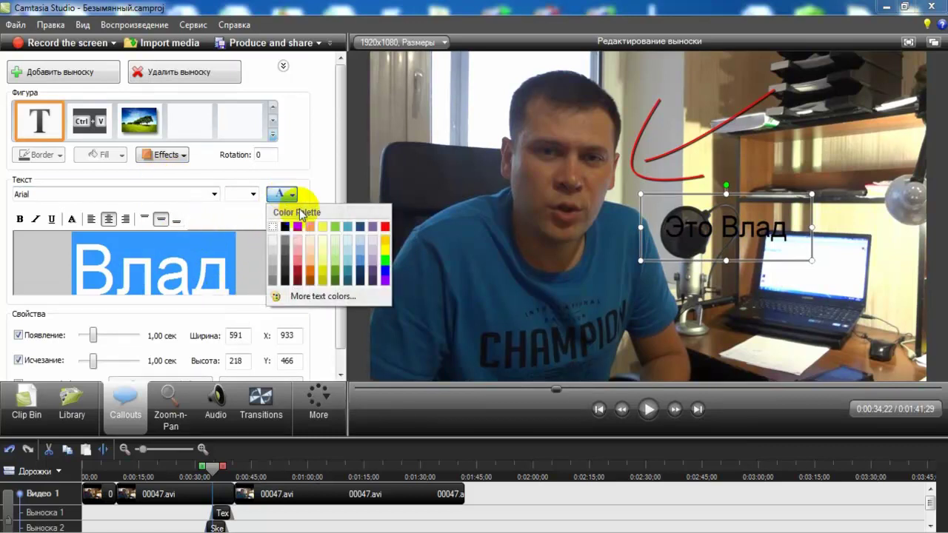
left_click(384, 226)
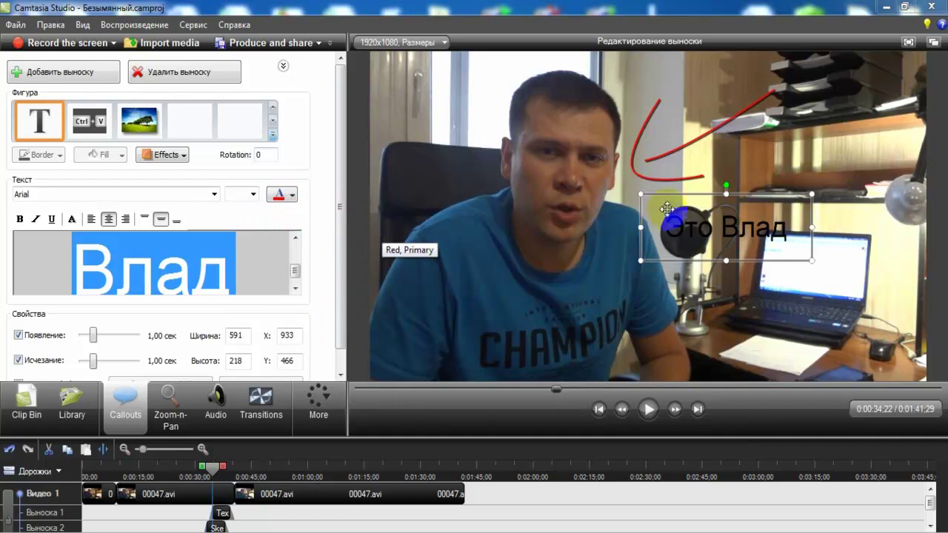
left_click(732, 165)
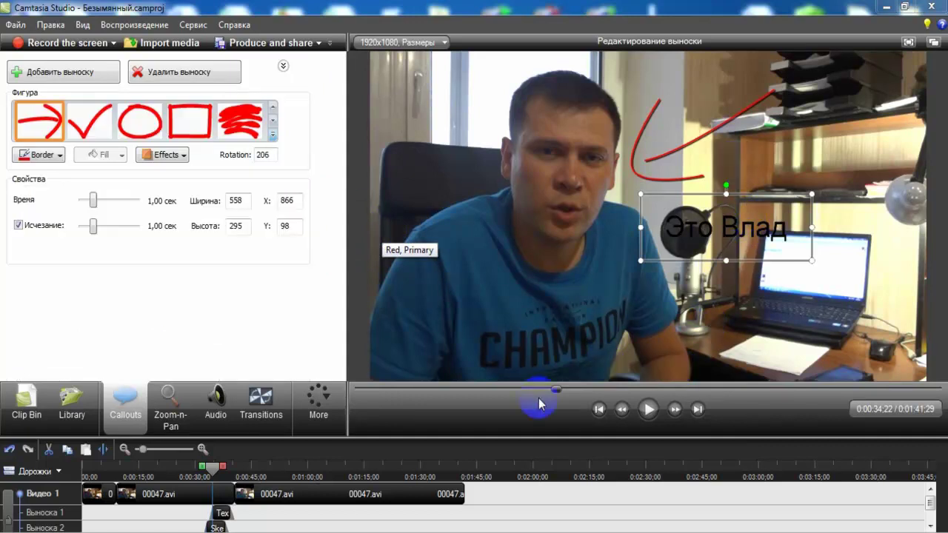
left_click(539, 396)
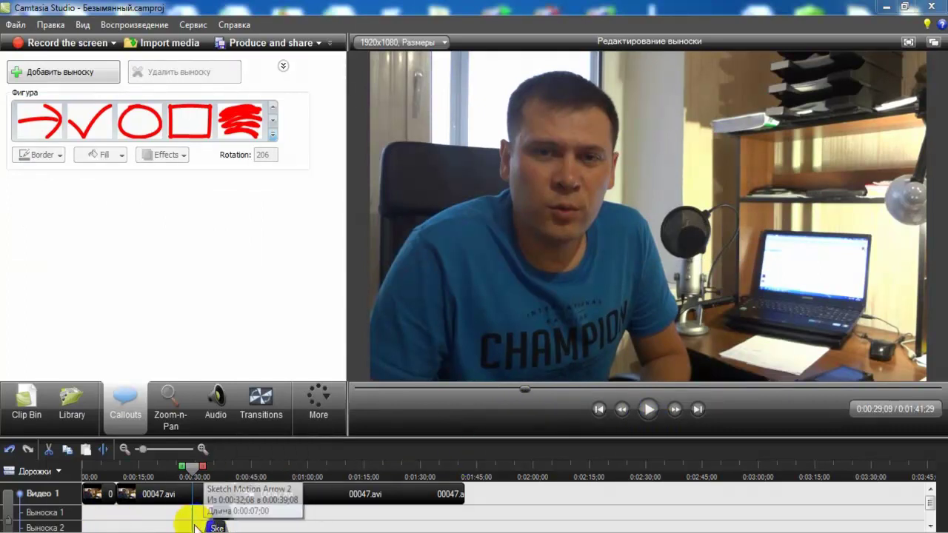
left_click(649, 410)
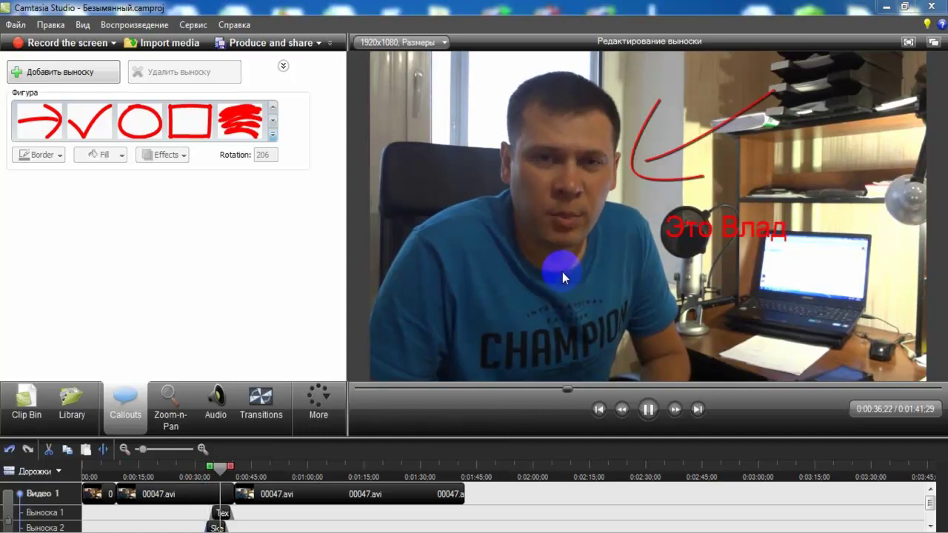
left_click(648, 408)
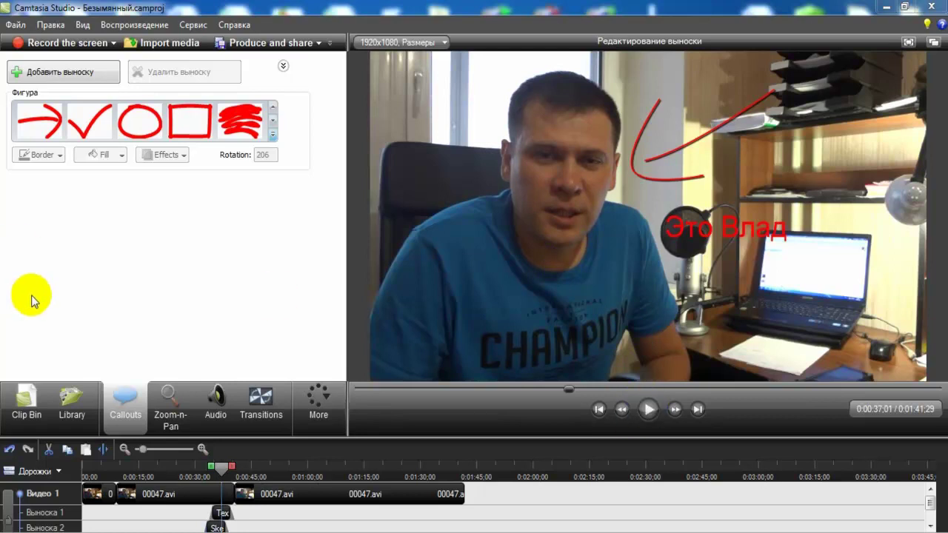
left_click(374, 274)
left_click(360, 423)
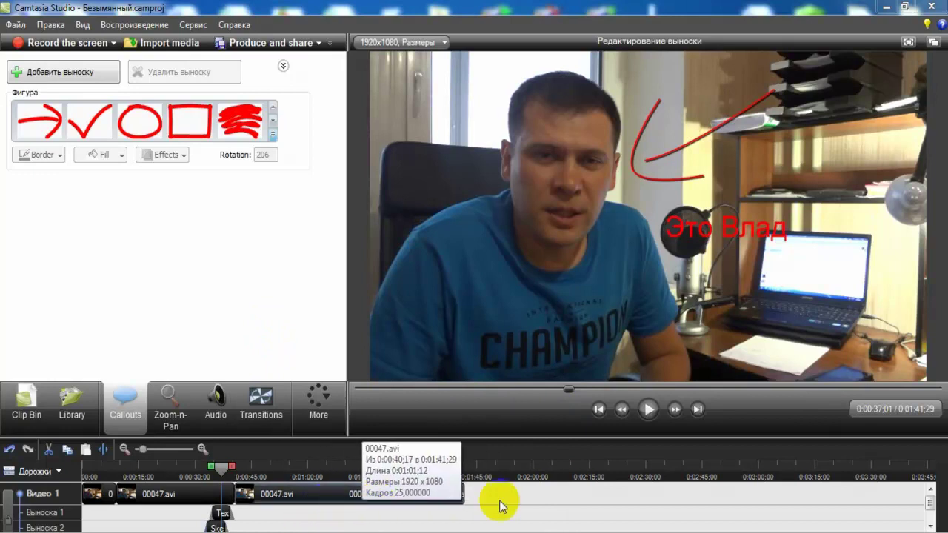
left_click(647, 412)
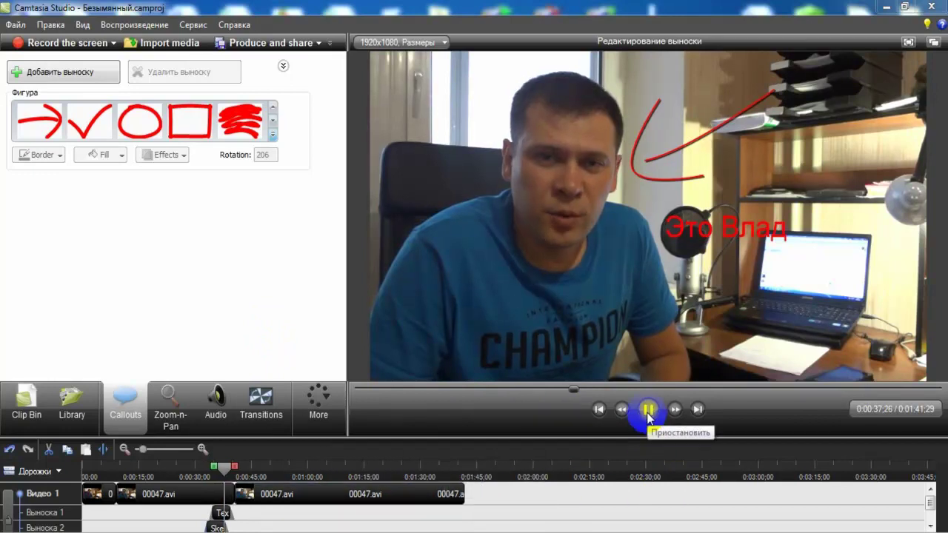
left_click(703, 386)
left_click(648, 410)
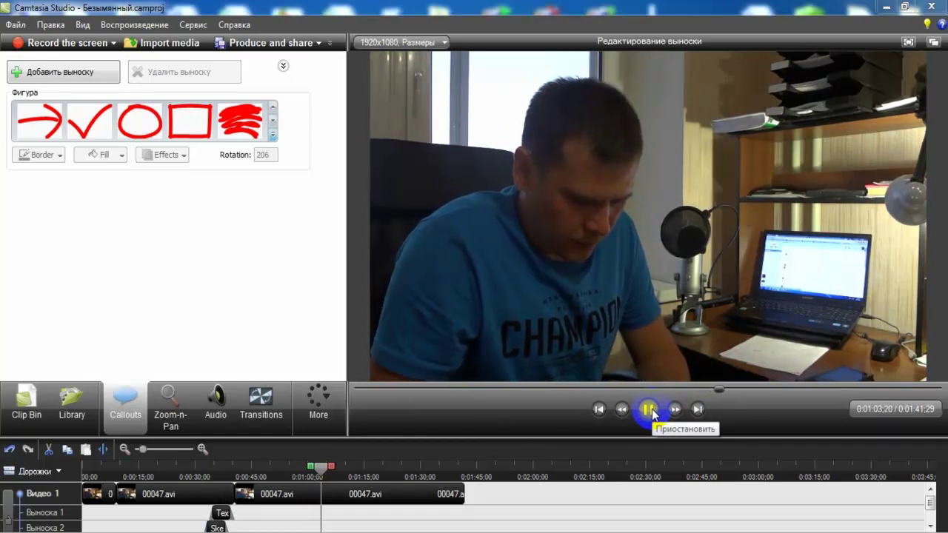
left_click(650, 410)
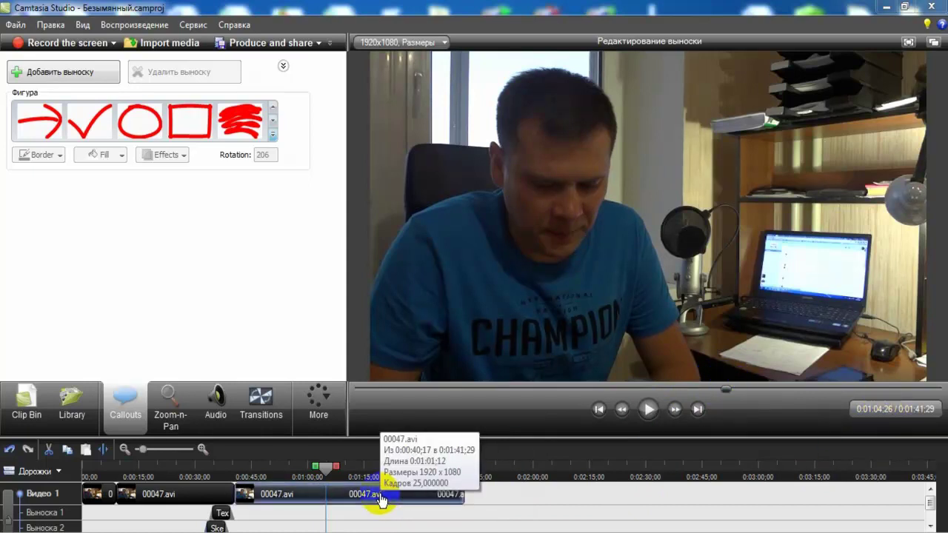
- Zoom the timeline in and mark the range 0:01:04:26–0:01:05:06
scroll(380, 500, "up", 5)
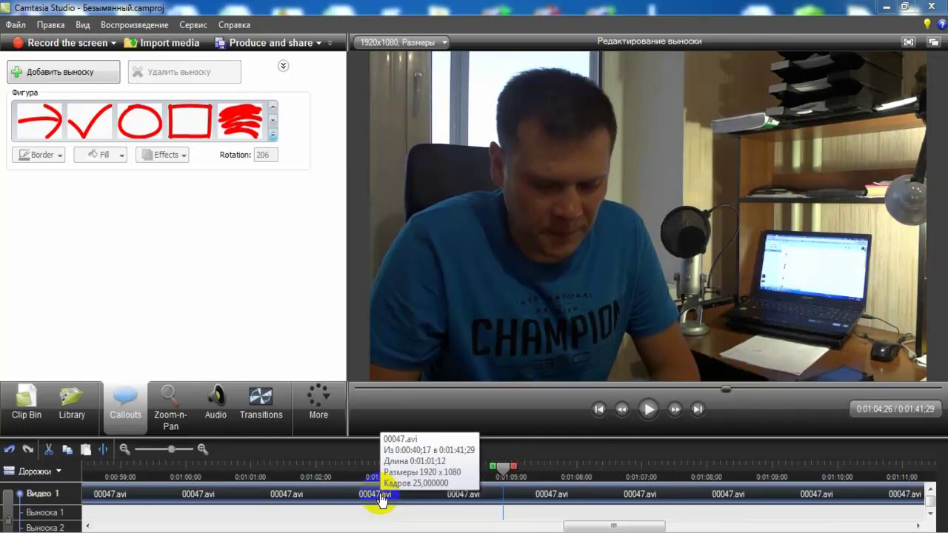
scroll(380, 500, "up", 3)
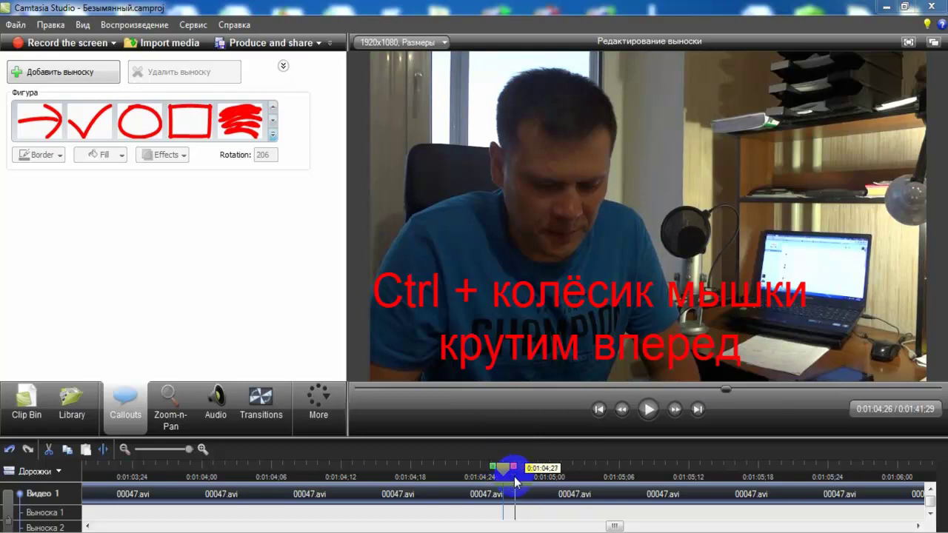
left_click_drag(497, 471, 504, 471)
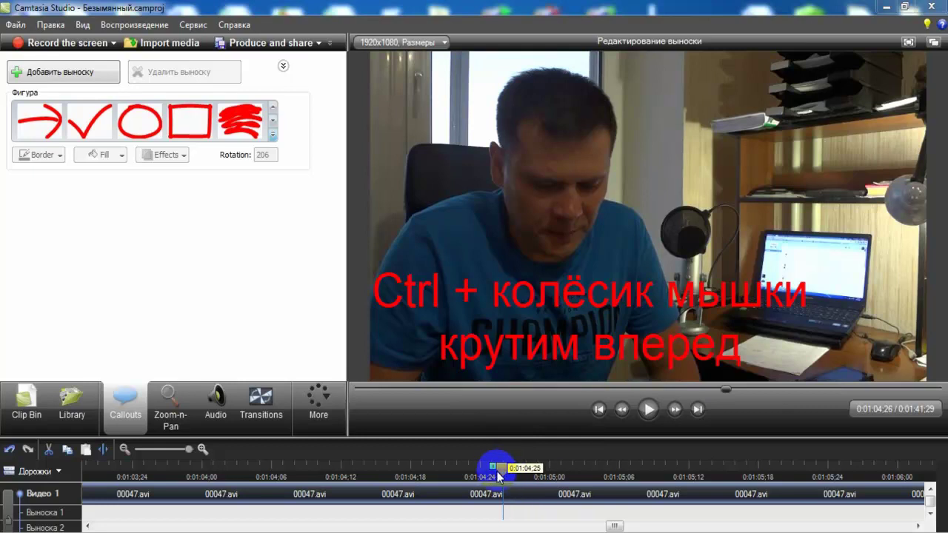
left_click_drag(497, 471, 497, 474)
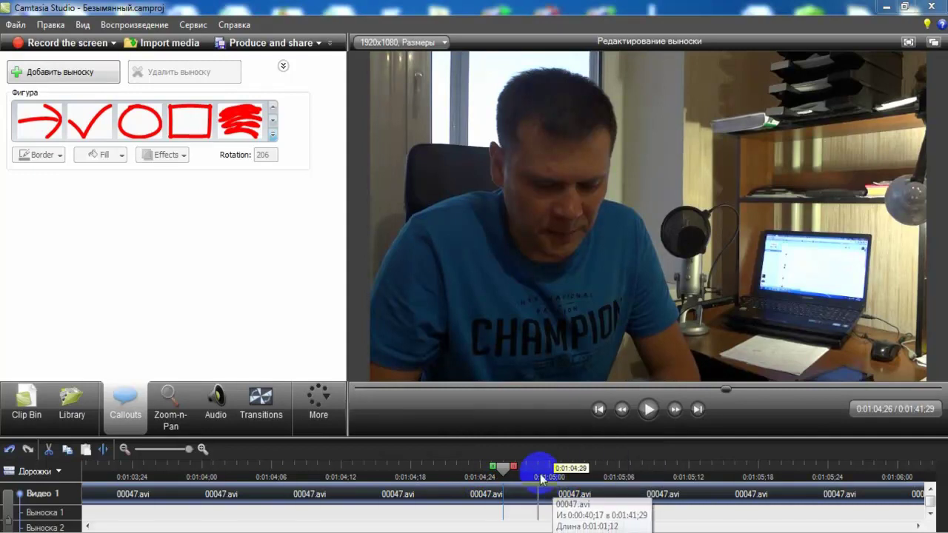
left_click_drag(516, 468, 666, 494)
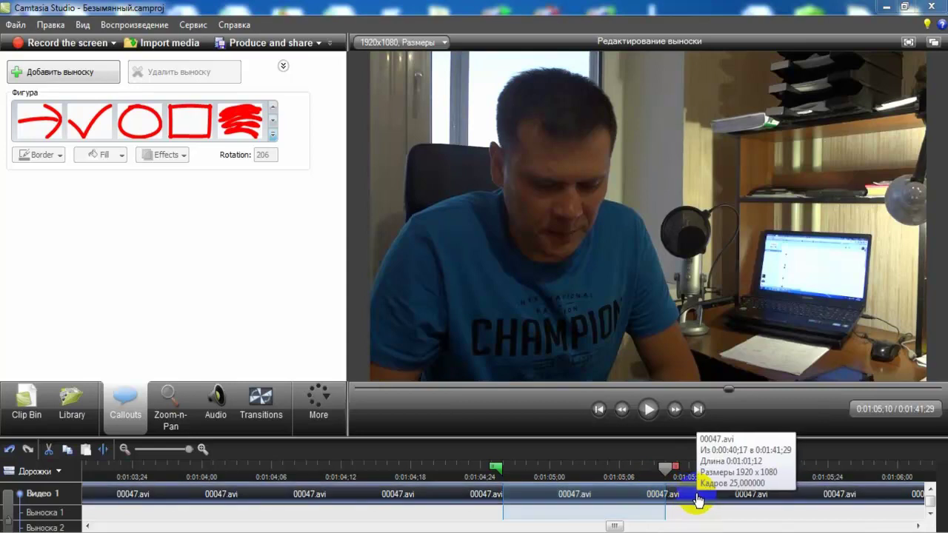
scroll(699, 500, "down", 3)
scroll(696, 500, "down", 2)
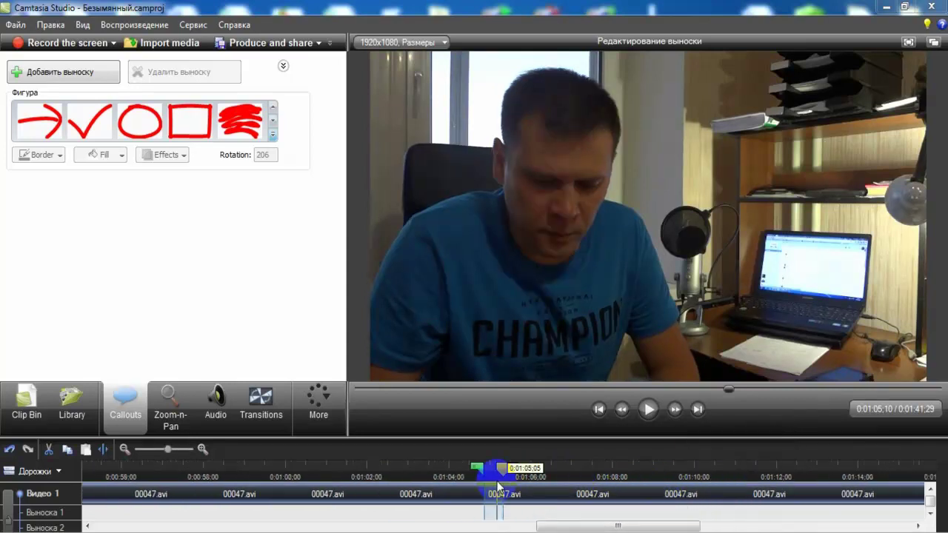
- Extend the marked range to 0:01:05:16 and cut it from the 00047.avi clip
left_click(565, 483)
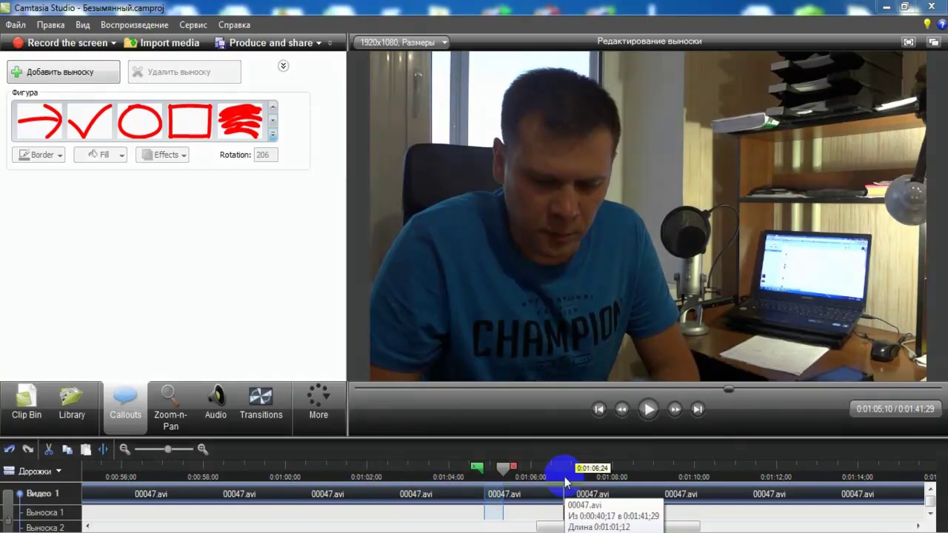
left_click(516, 469)
left_click_drag(516, 469, 553, 472)
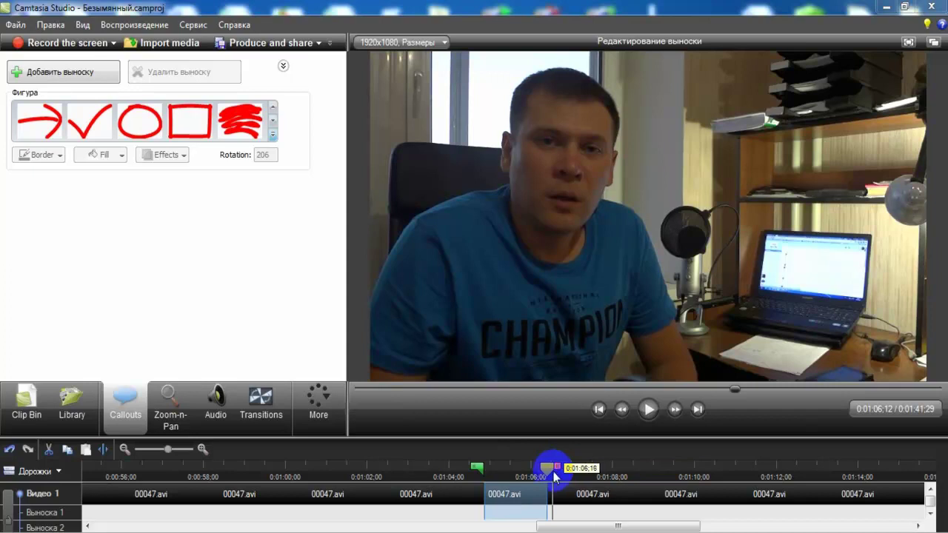
left_click(591, 490)
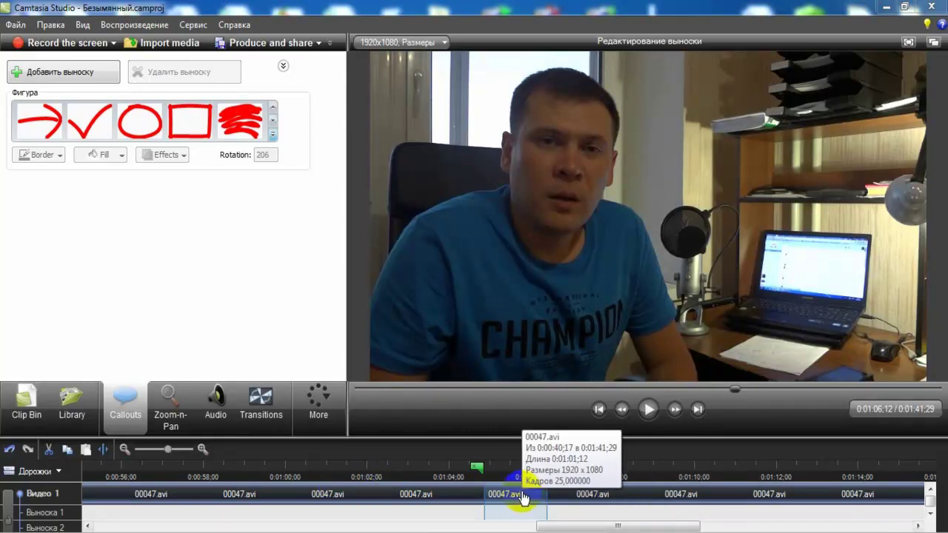
left_click(393, 480)
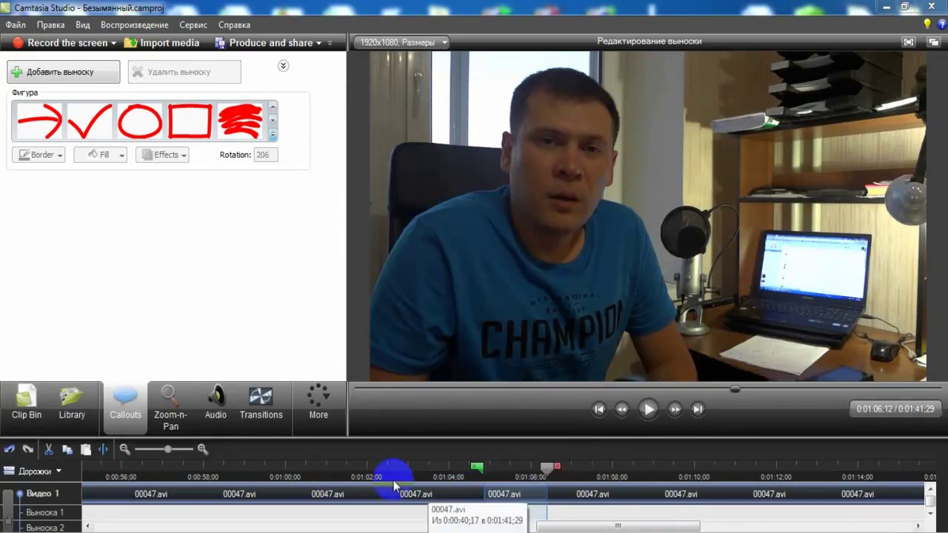
left_click(50, 452)
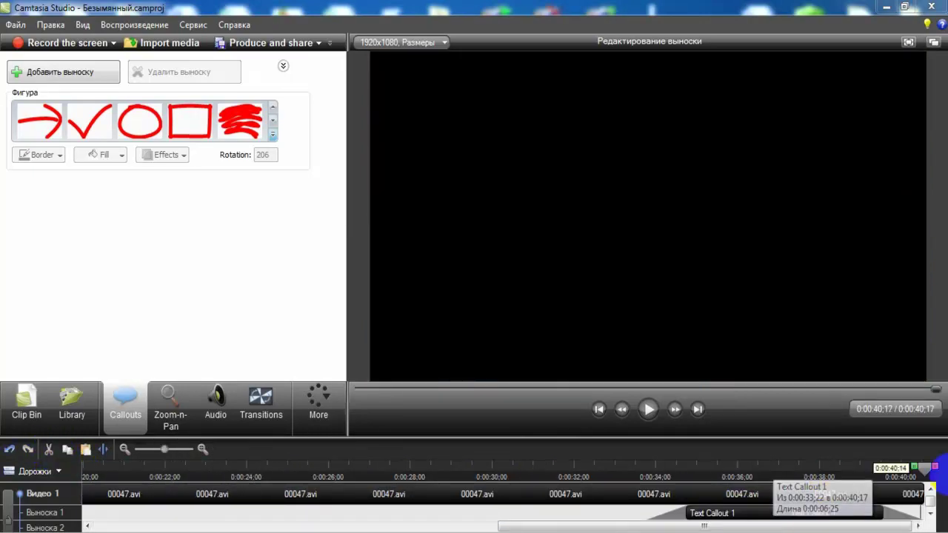
- Select the video section near the end of the timeline and cut it, leaving a 0:00:31;12 project
left_click(898, 507)
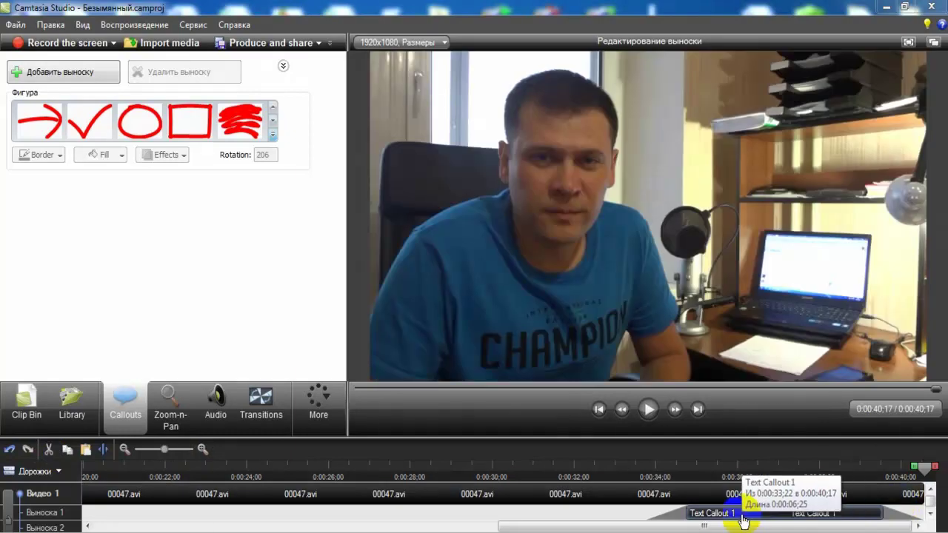
left_click(799, 496)
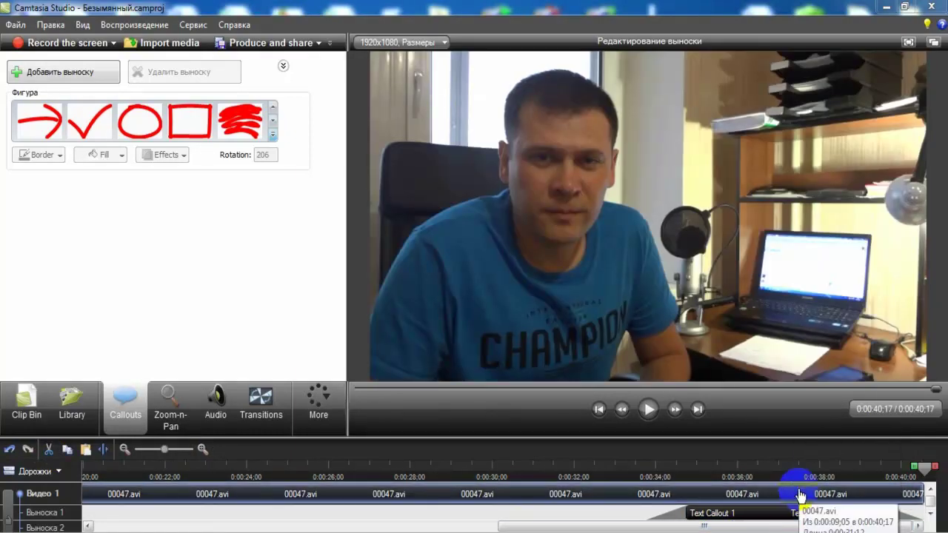
scroll(799, 496, "down", 2)
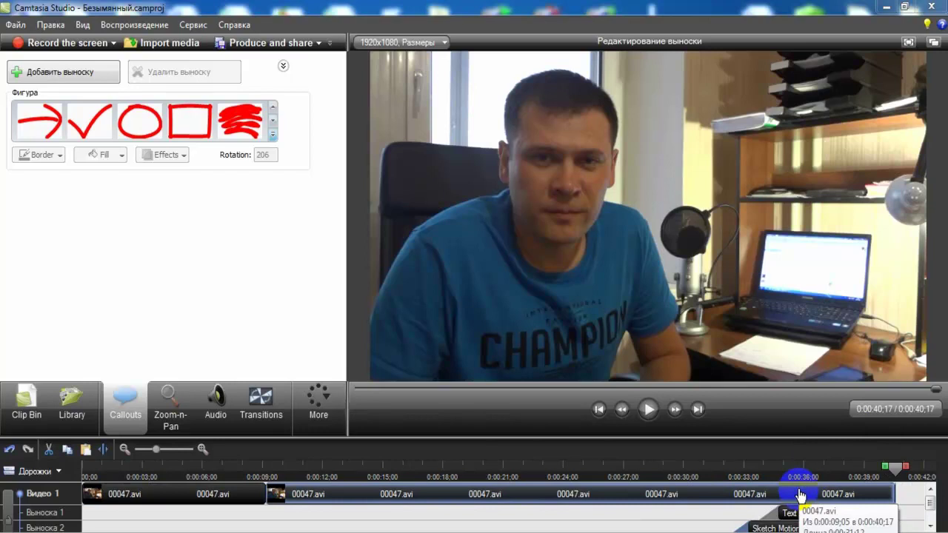
scroll(800, 496, "down", 3)
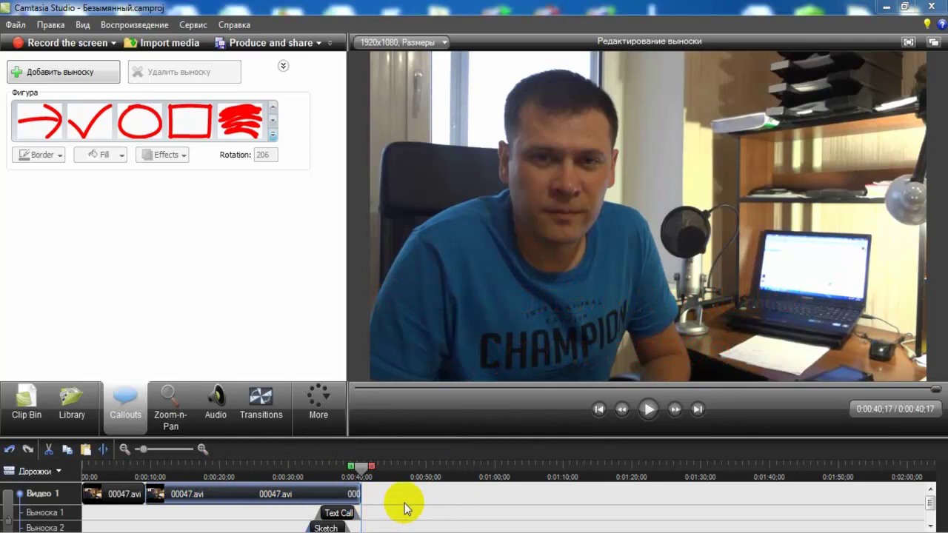
left_click(648, 410)
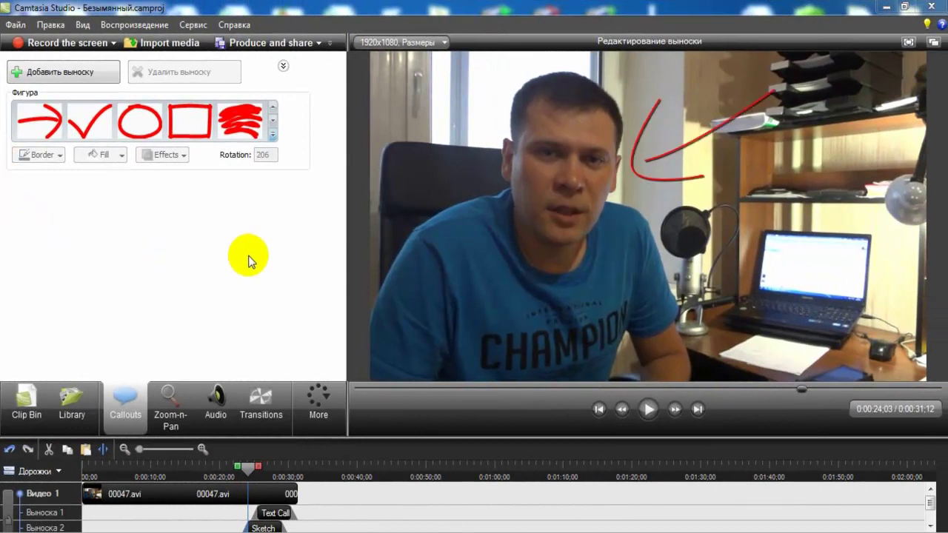
left_click(303, 44)
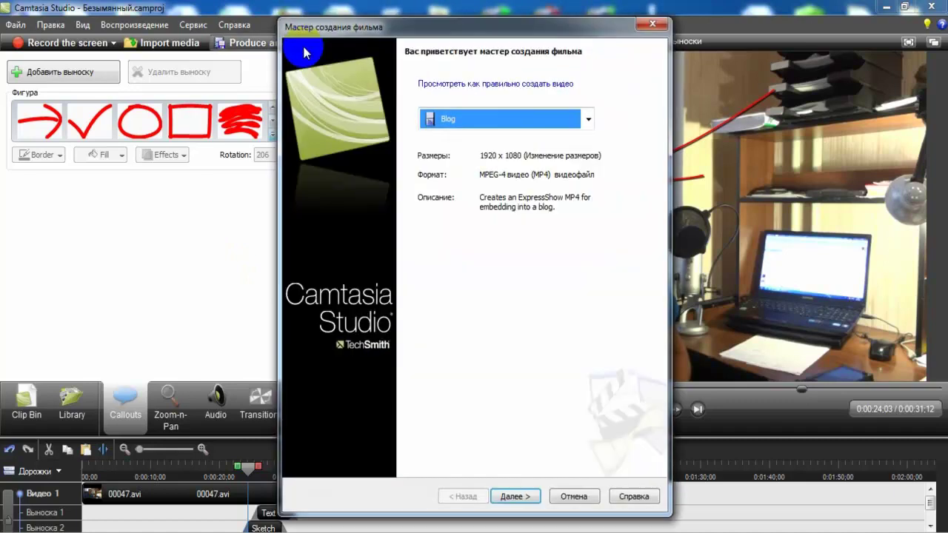
left_click(542, 137)
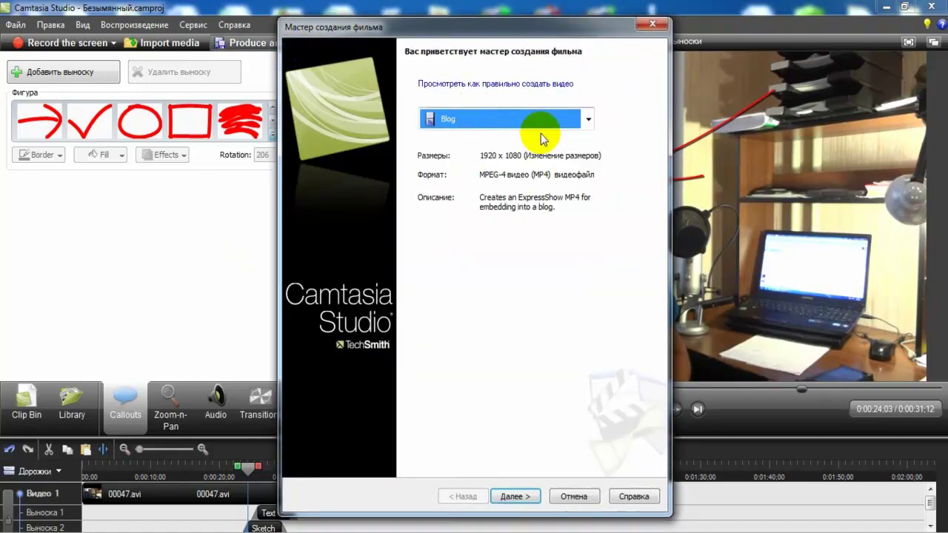
left_click(588, 119)
left_click(463, 211)
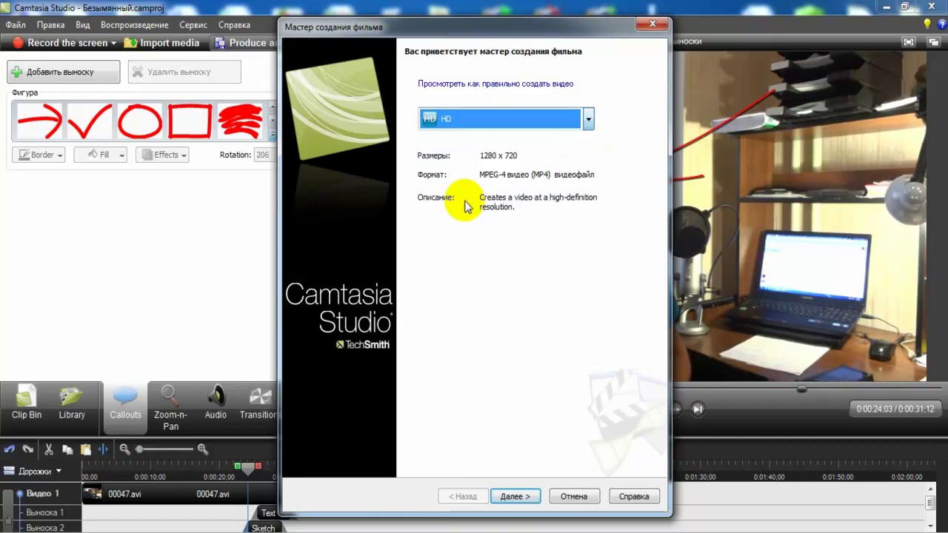
left_click(514, 496)
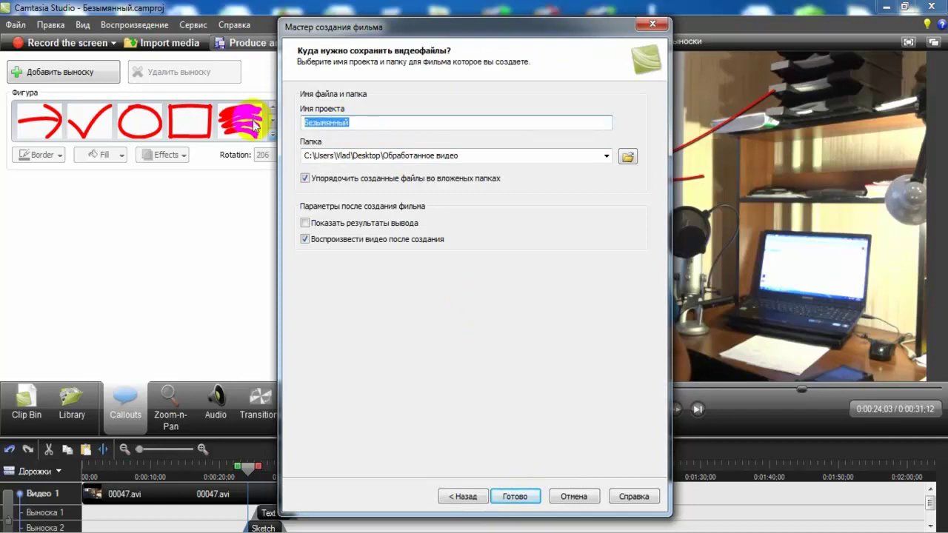
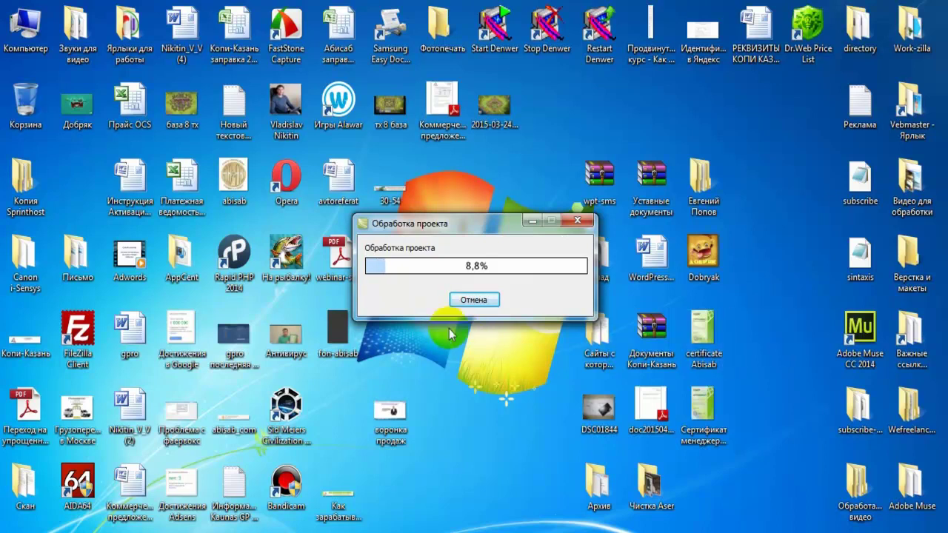
- Cancel the running render, dismiss the Save As dialog and close the production wizard
left_click(480, 302)
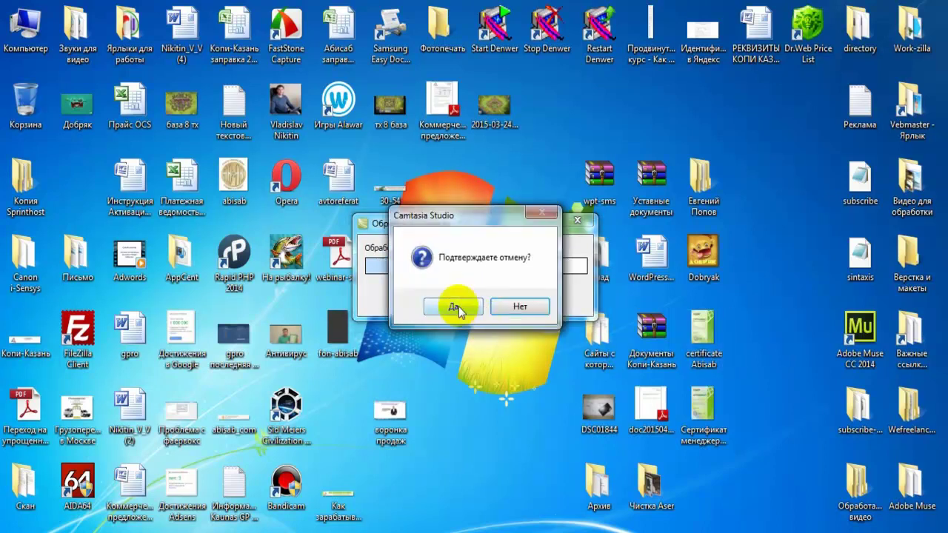
left_click(459, 307)
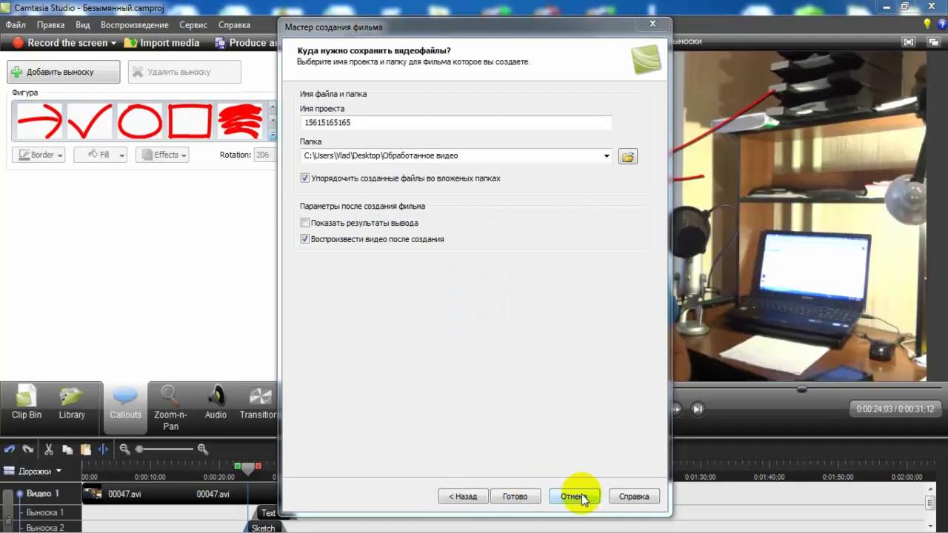
left_click(627, 159)
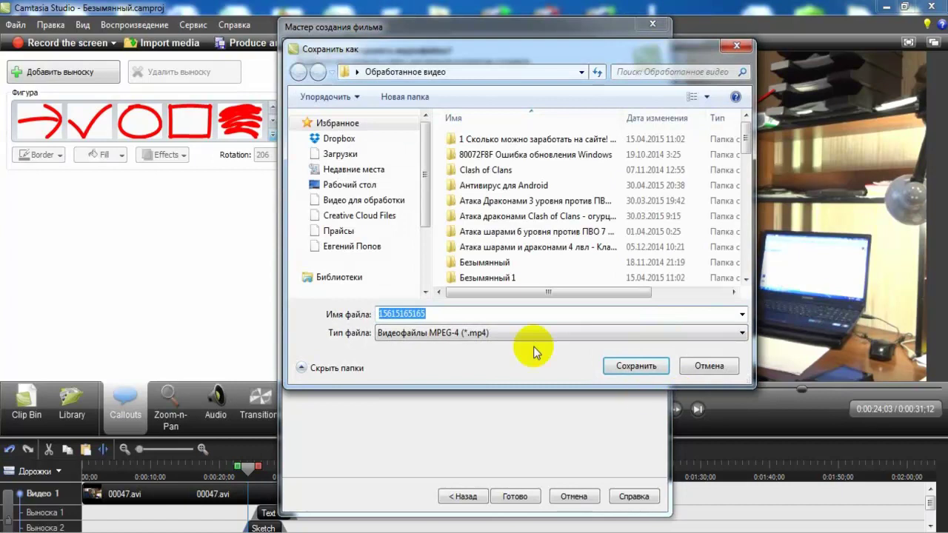
left_click(717, 368)
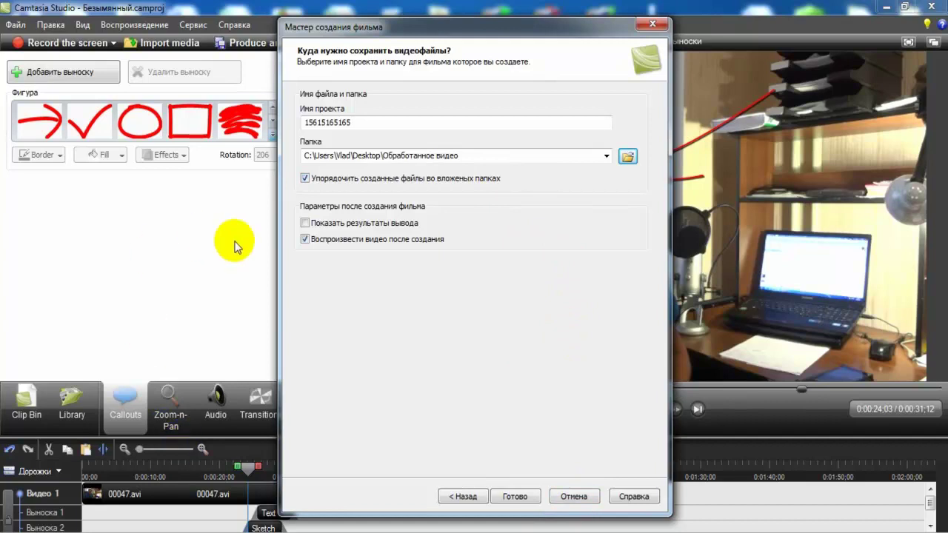
left_click(572, 495)
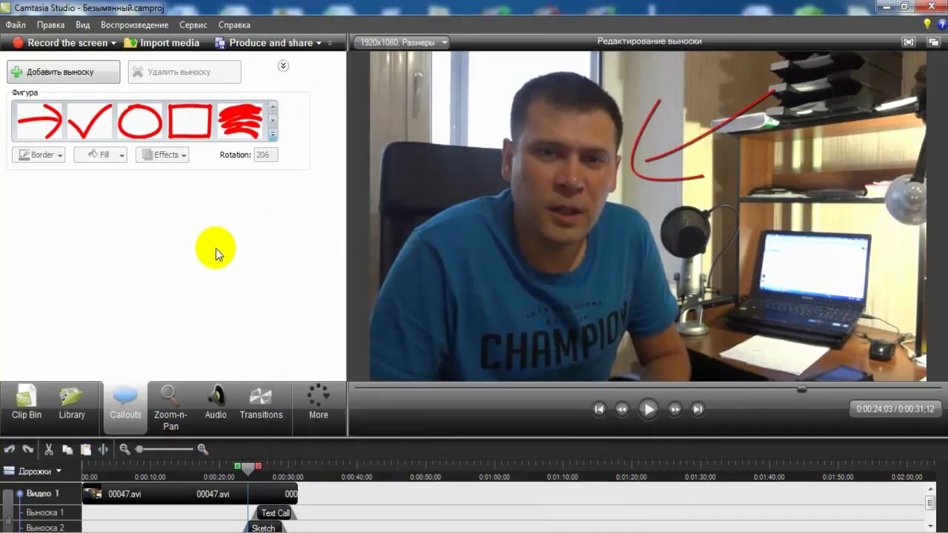